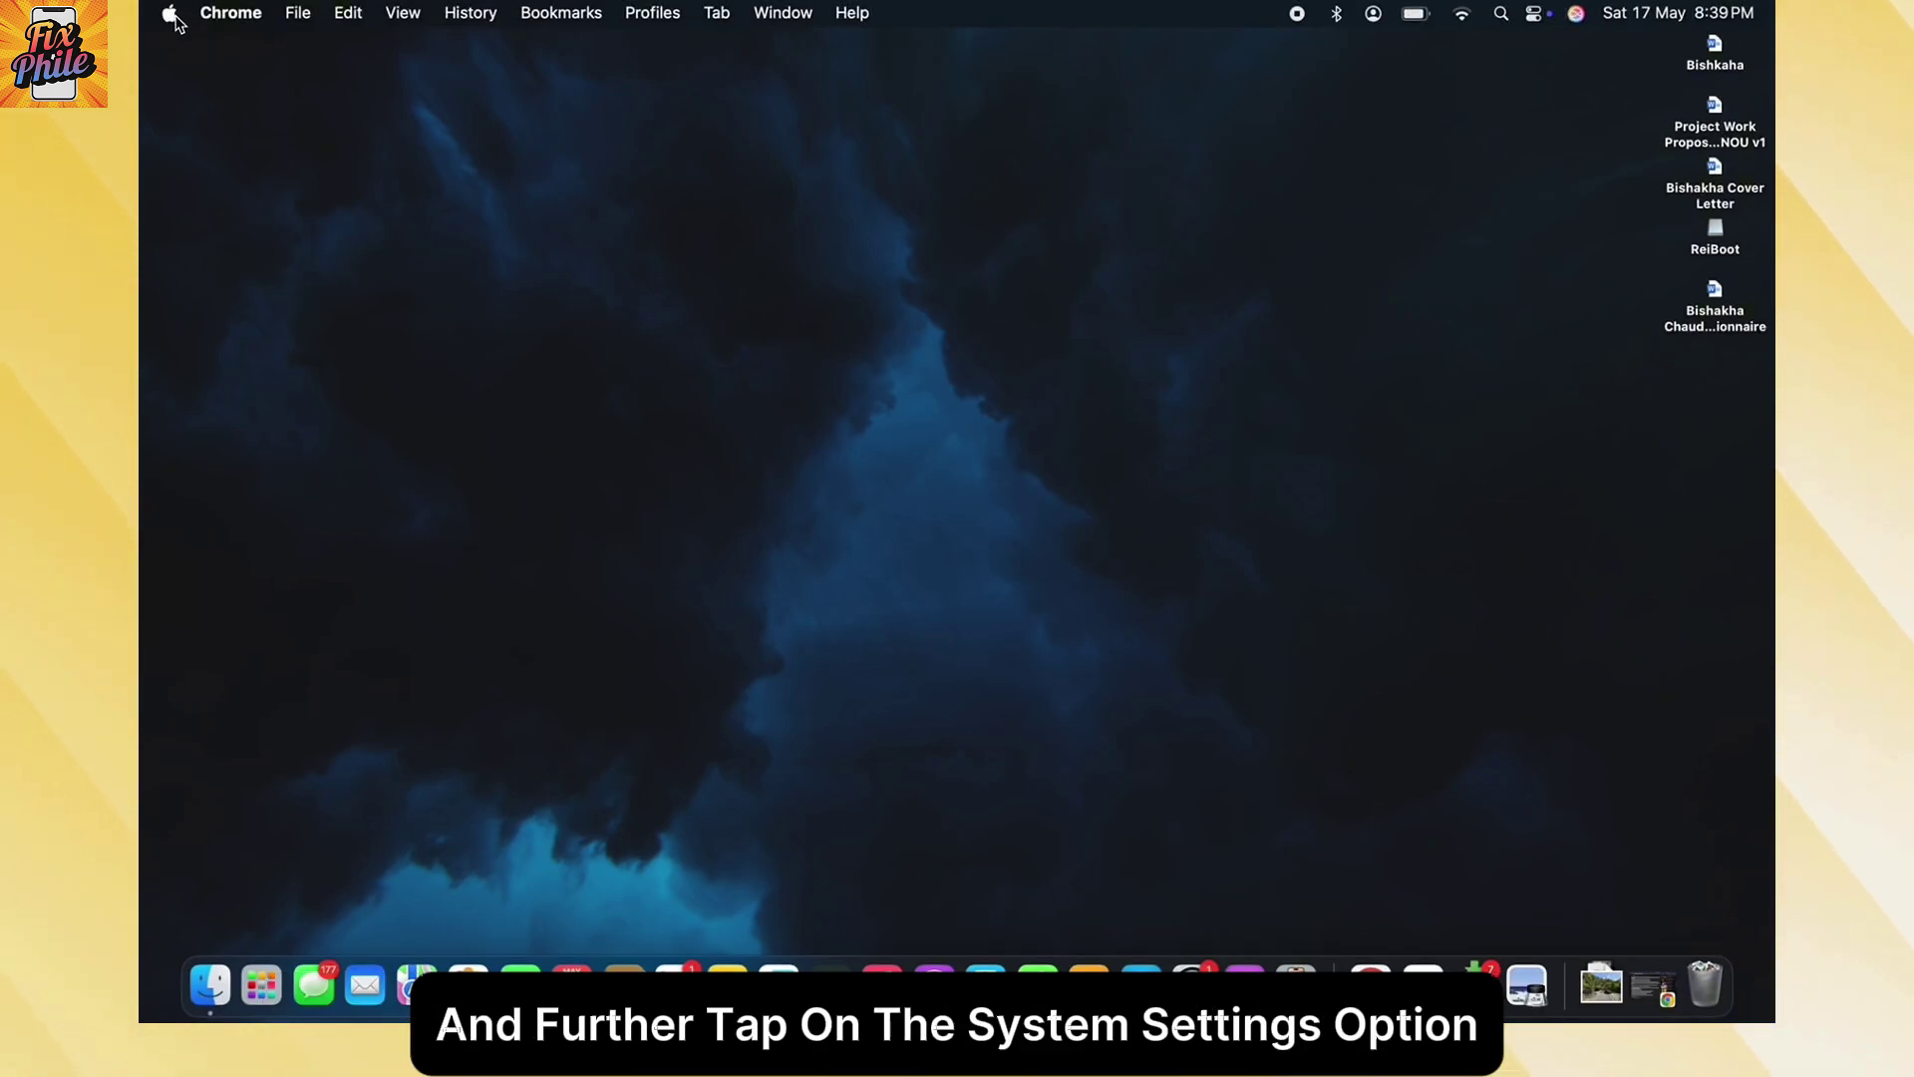
- Open System Settings from the Apple menu and go to the Users & Groups page
left_click(172, 16)
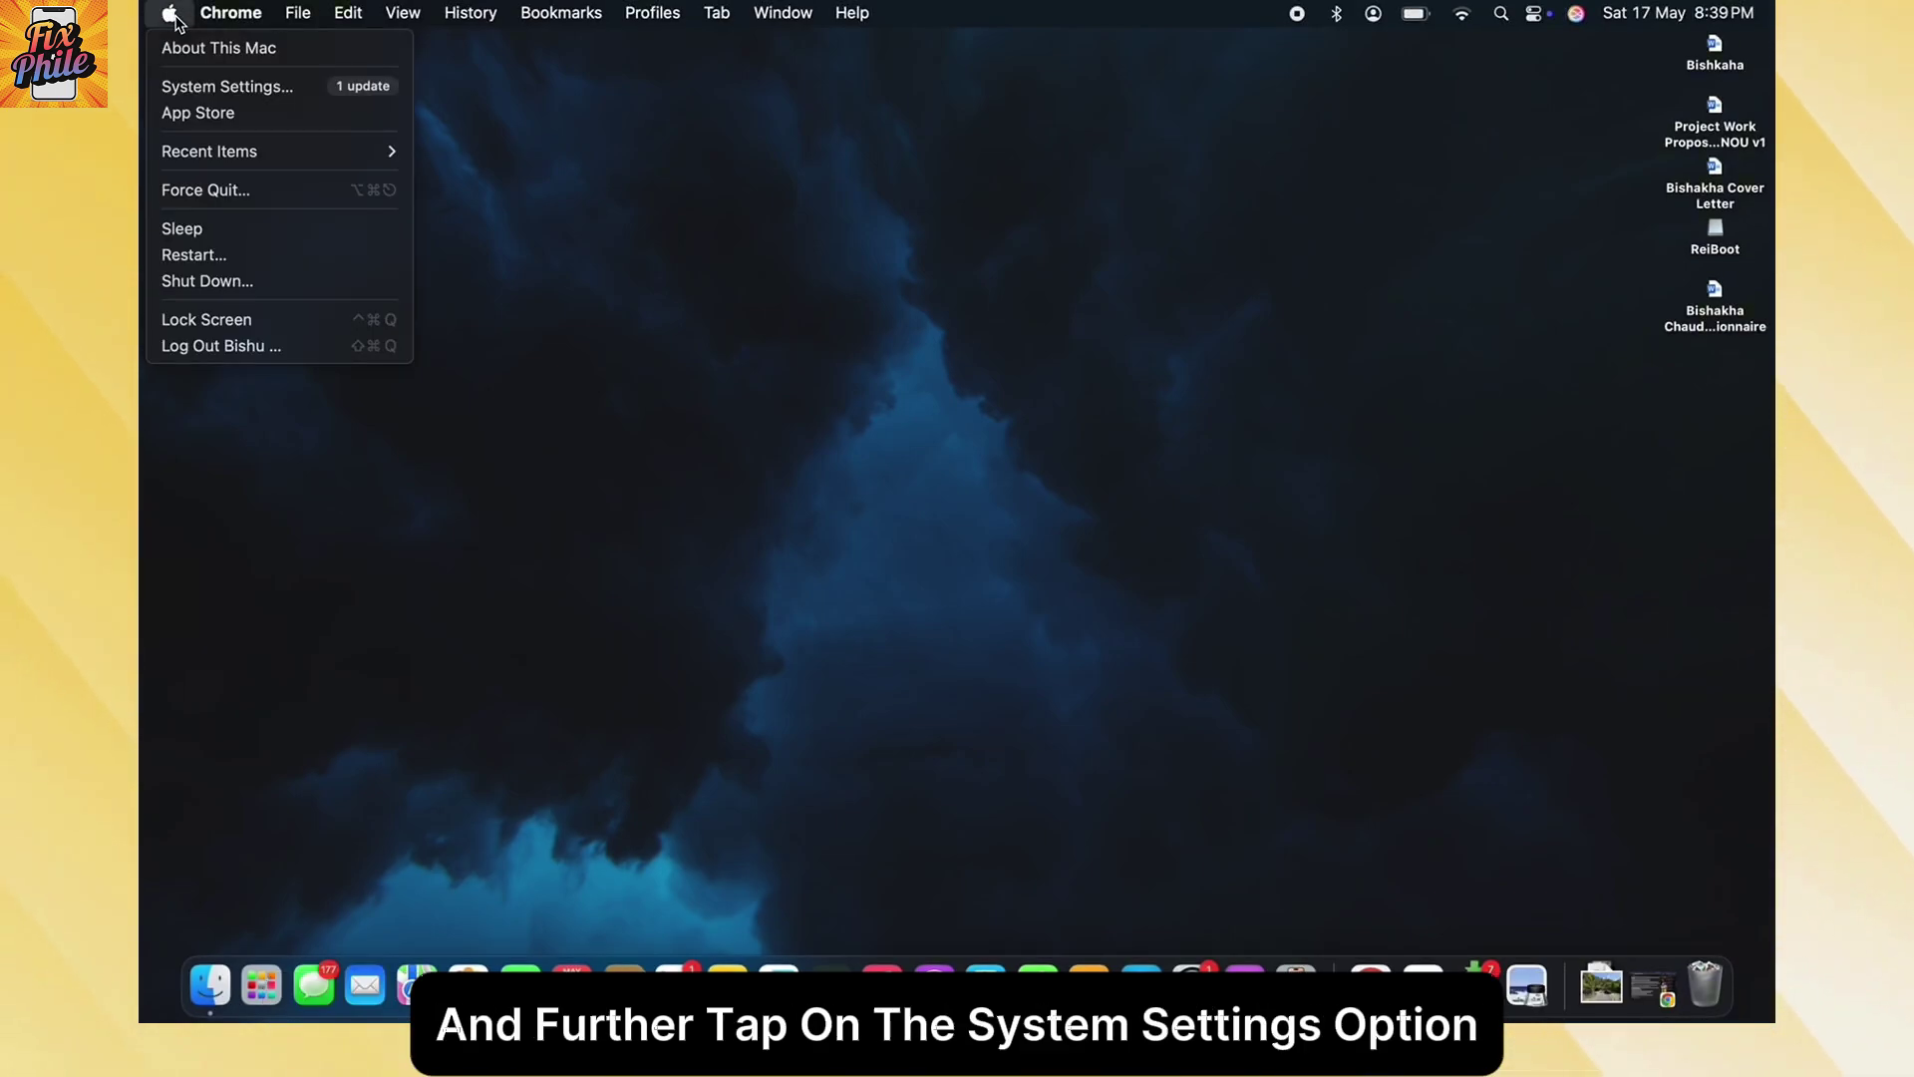
left_click(227, 86)
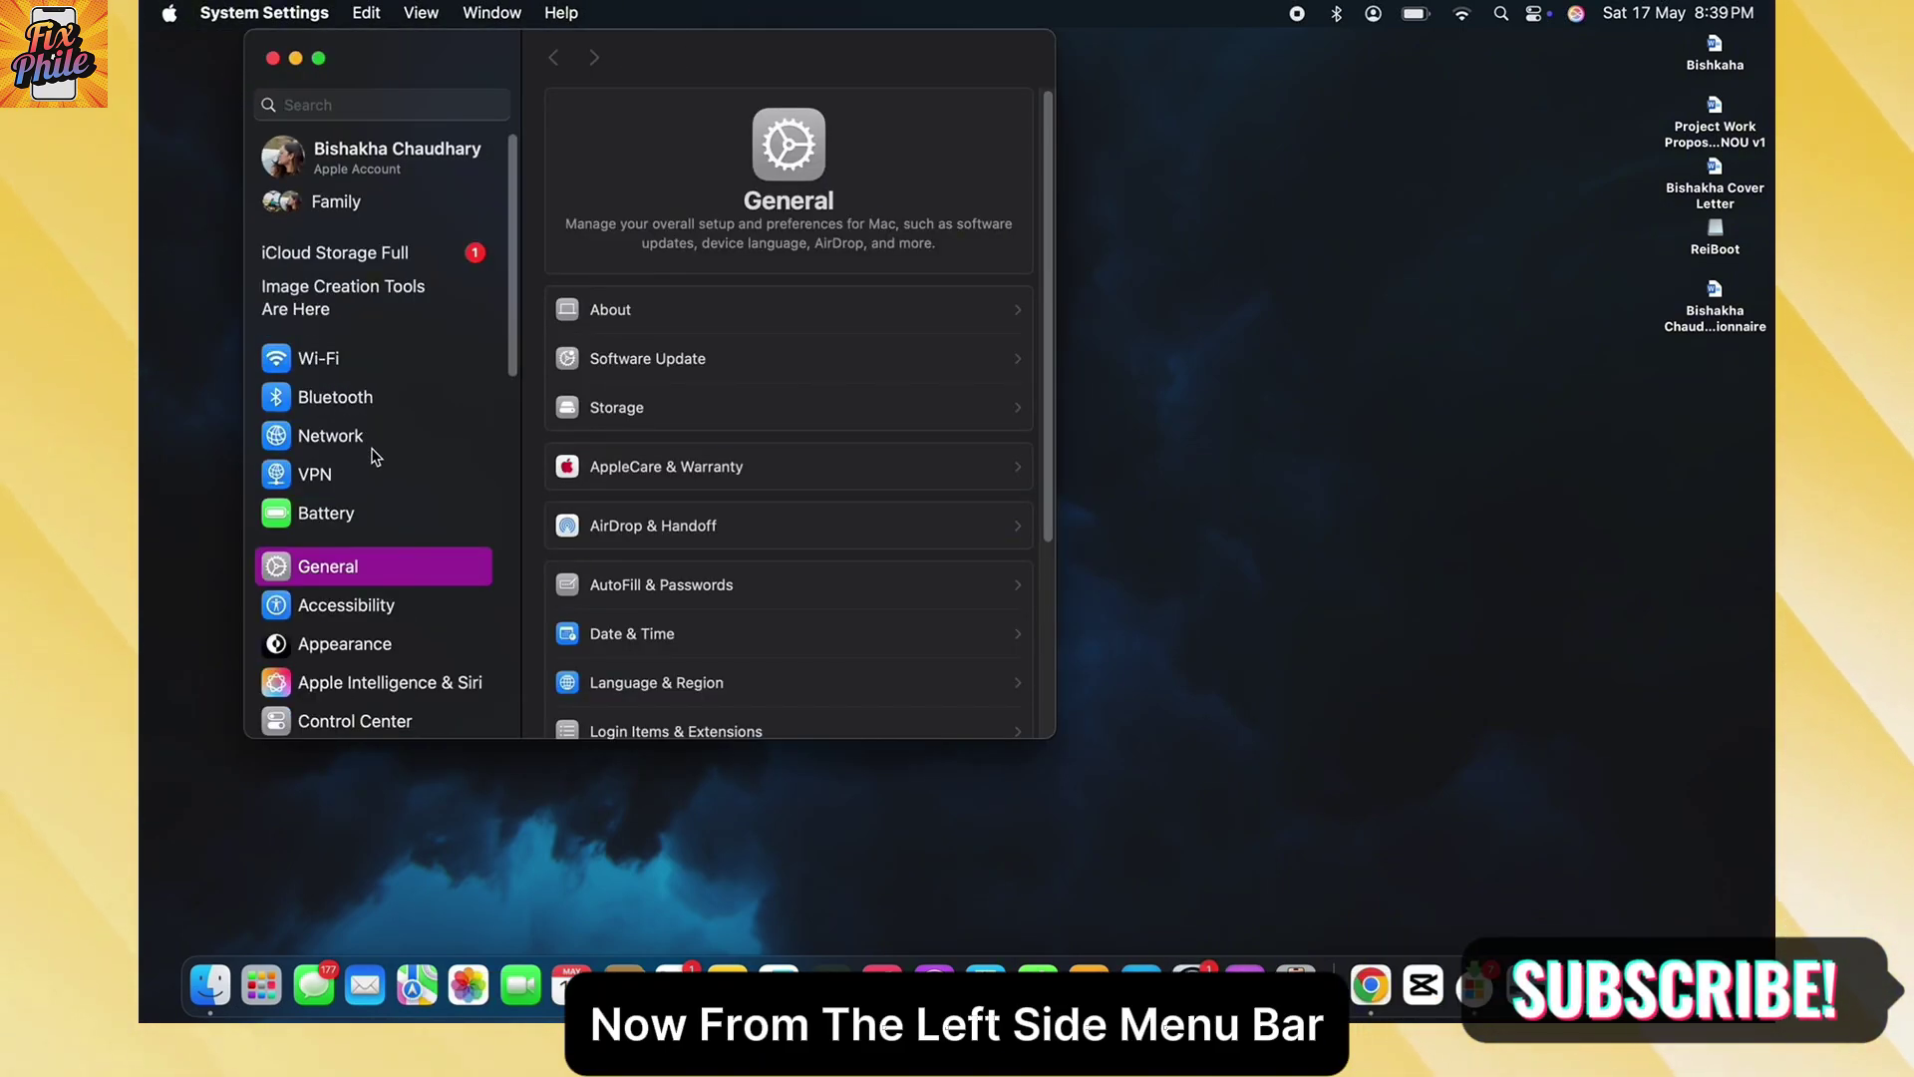
scroll(360, 502, "down", 1)
scroll(360, 503, "down", 10)
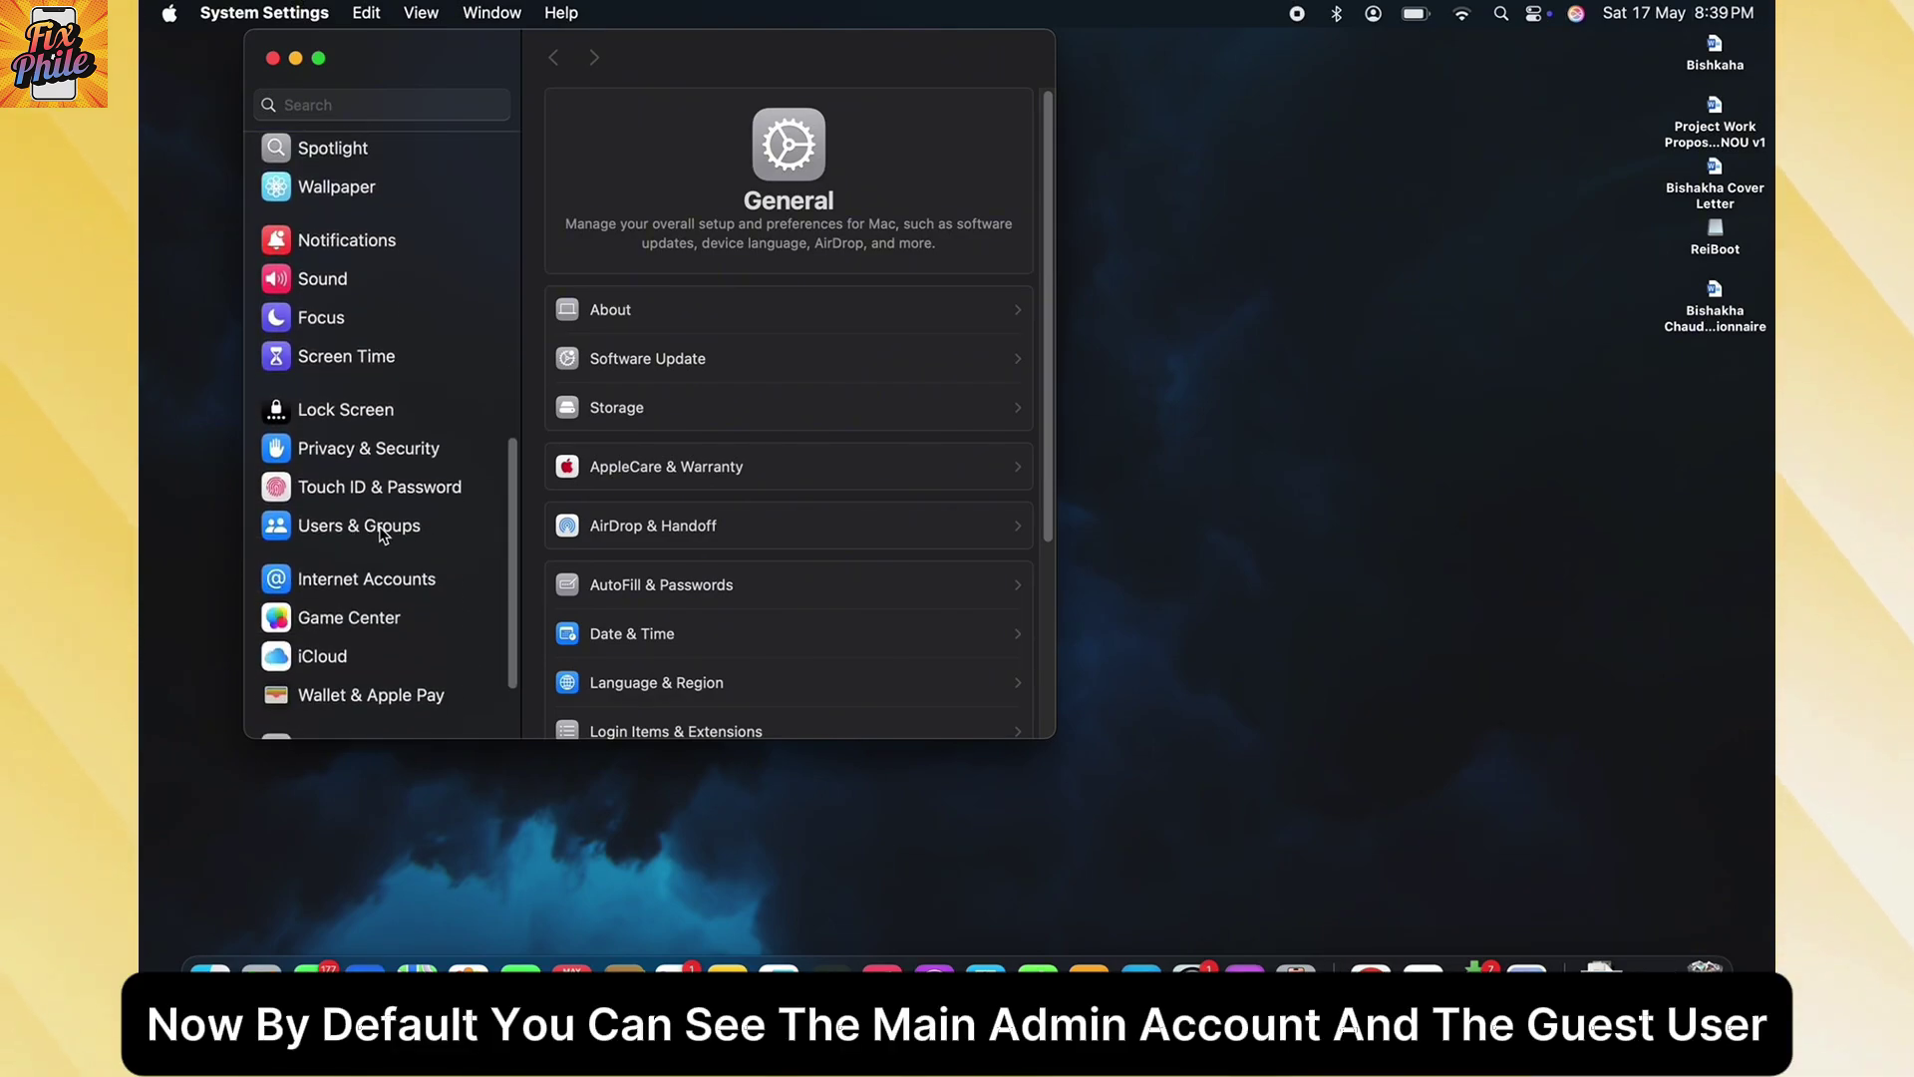
left_click(379, 528)
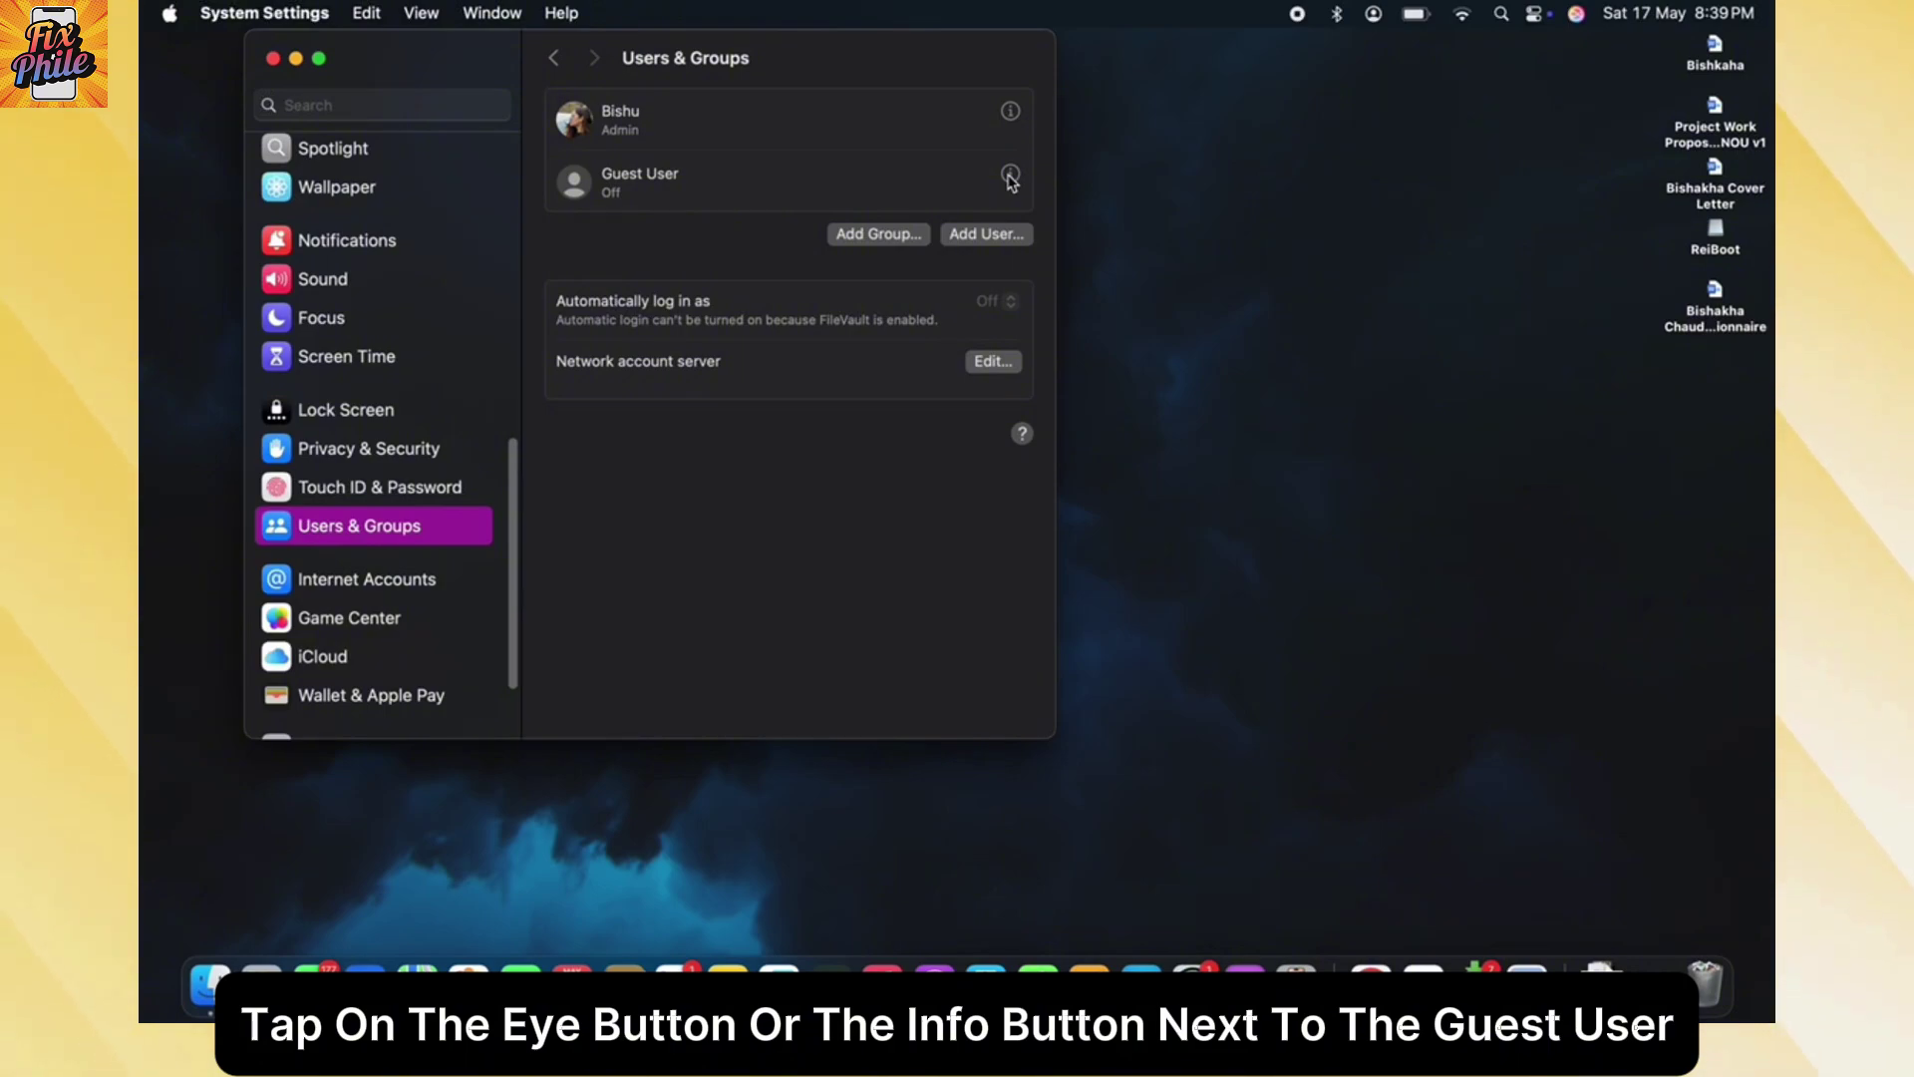
- Turn on Allow guests to log in for the Guest User, unlocking with the admin password
left_click(1010, 175)
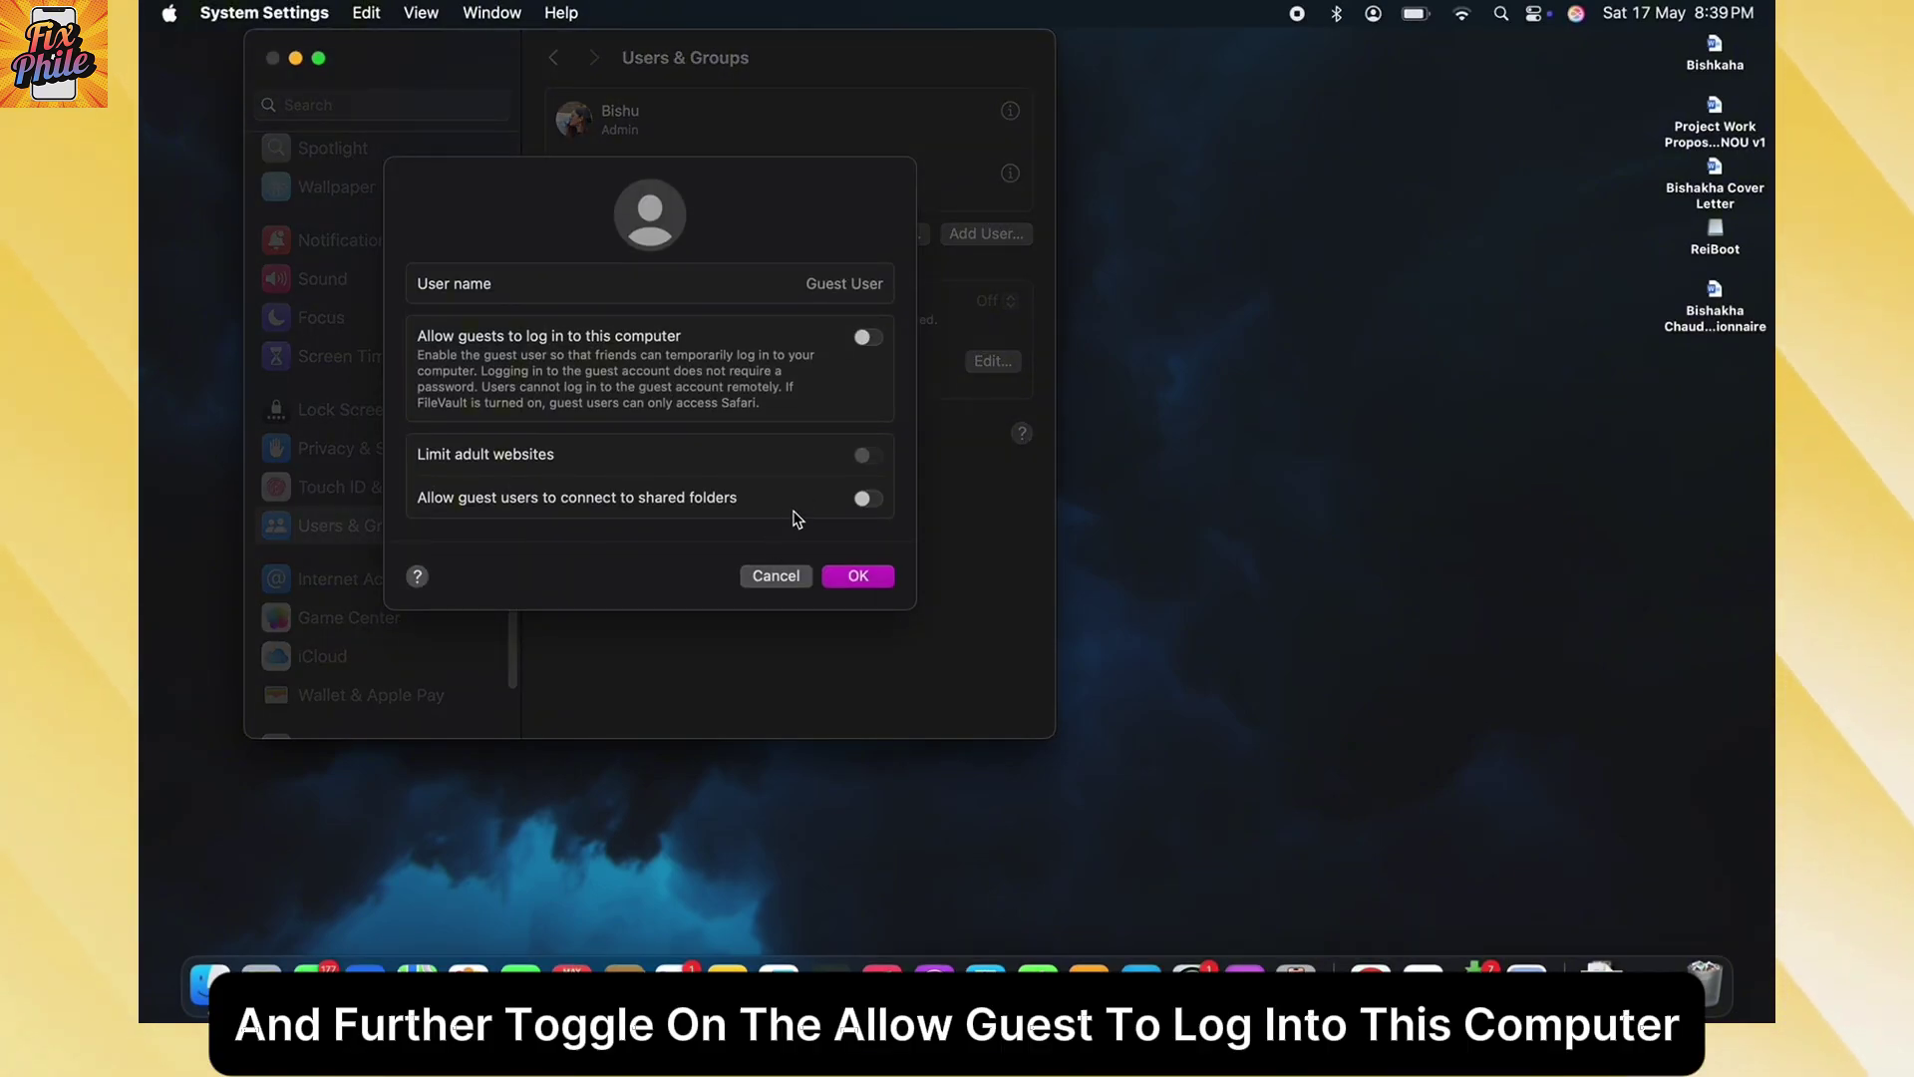
left_click(867, 339)
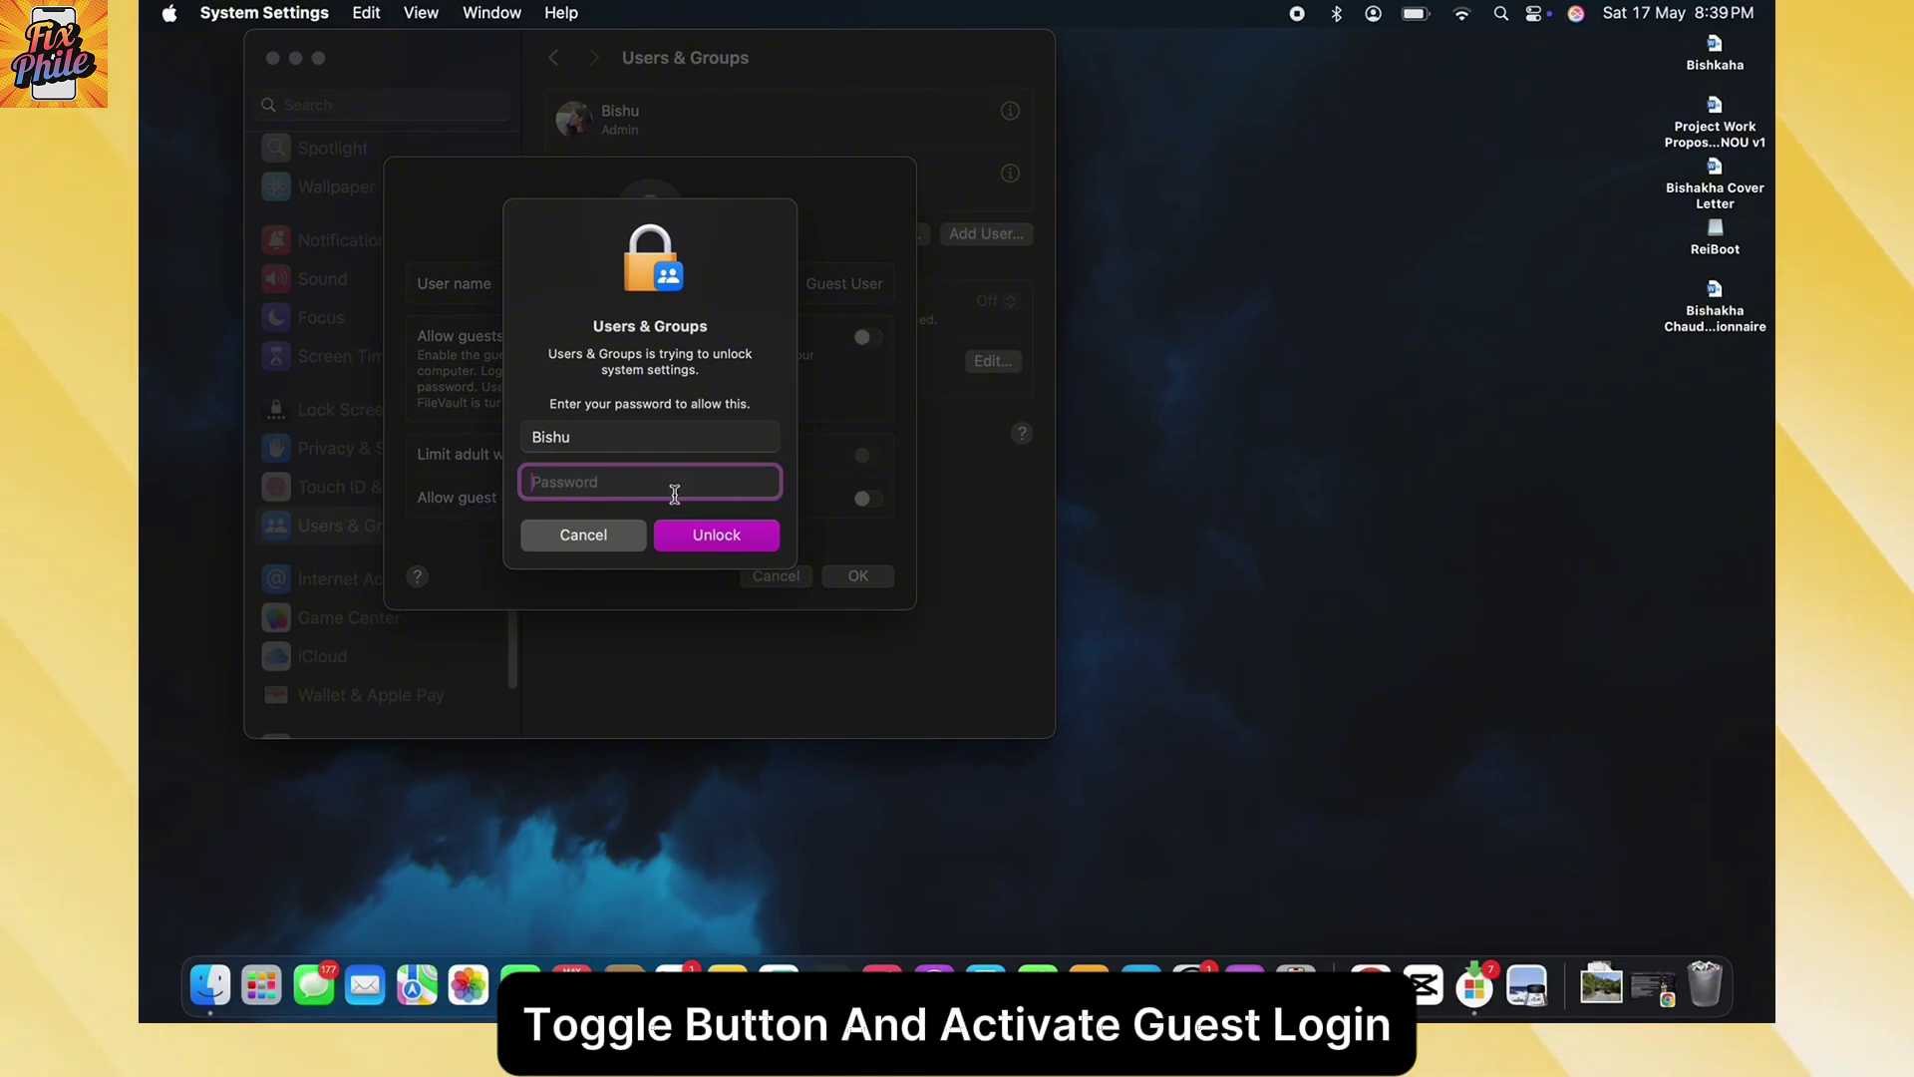
type("••••")
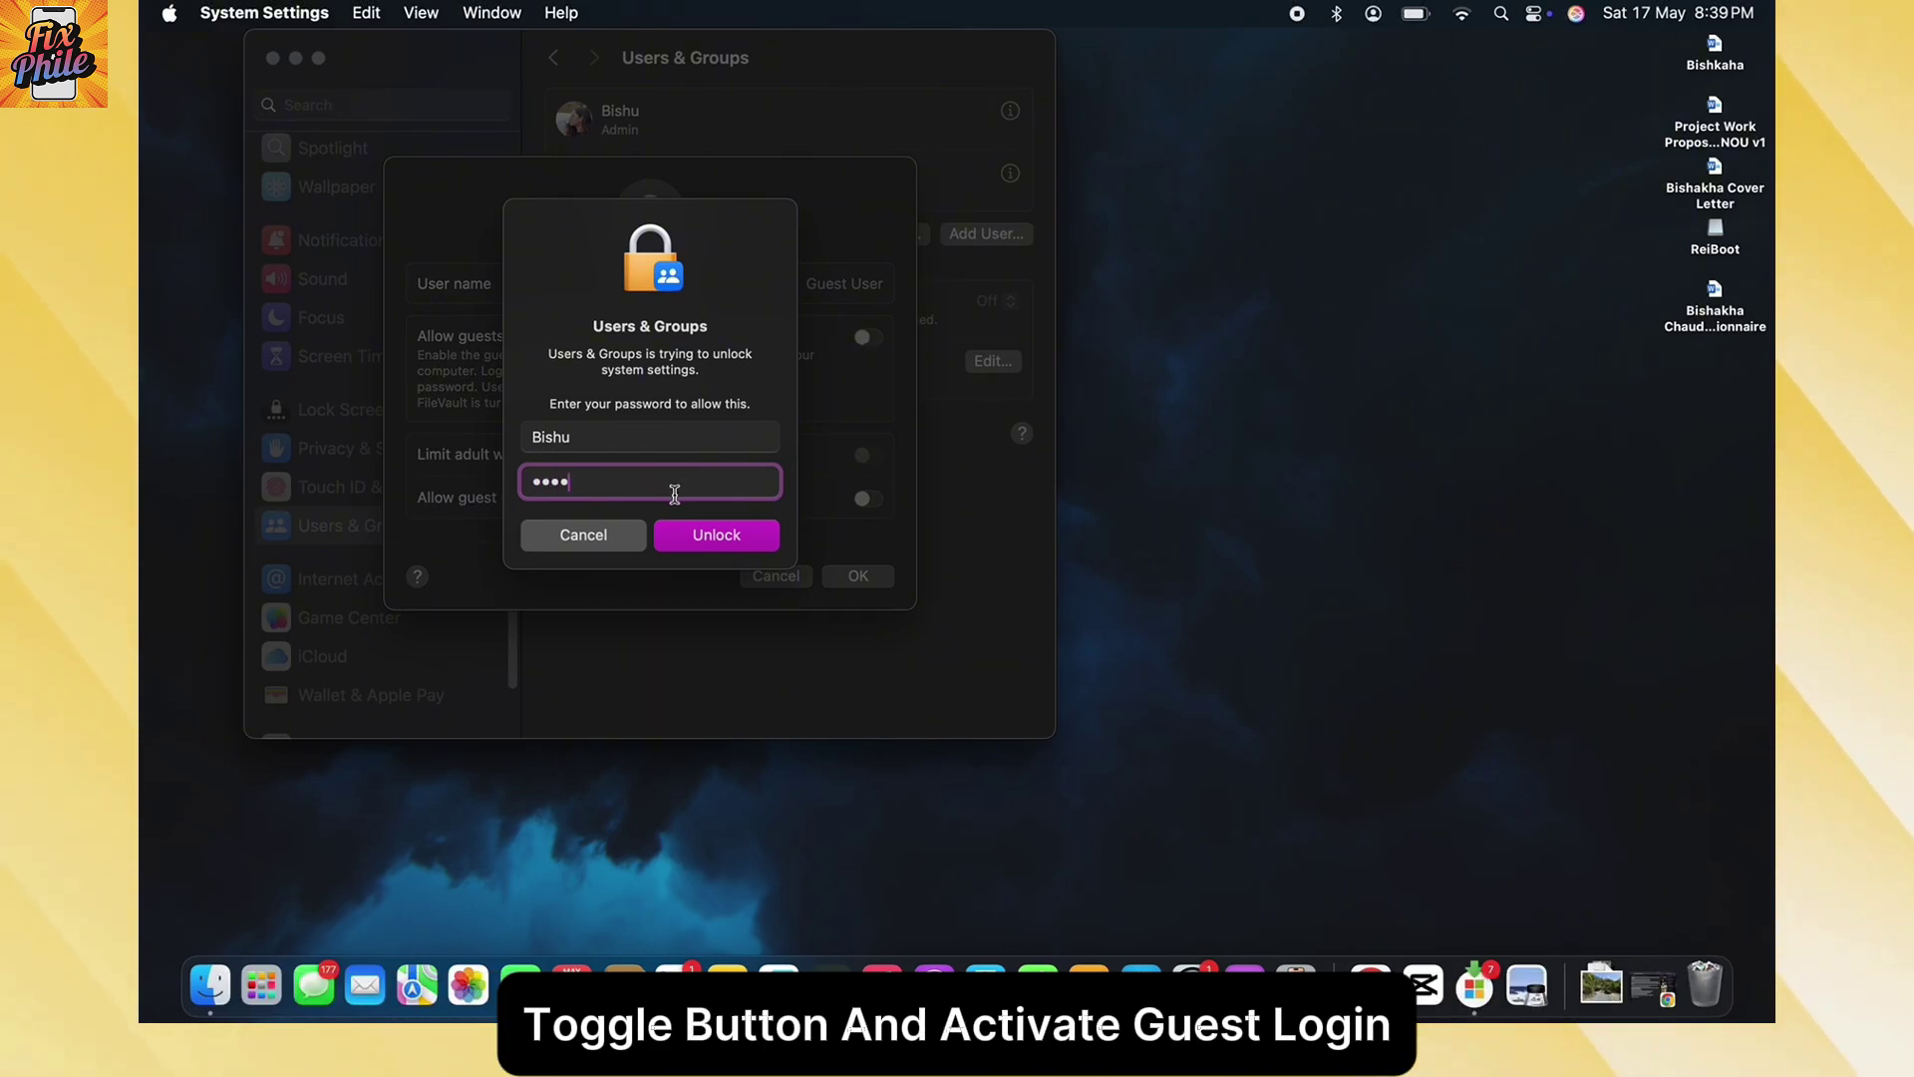
left_click(739, 536)
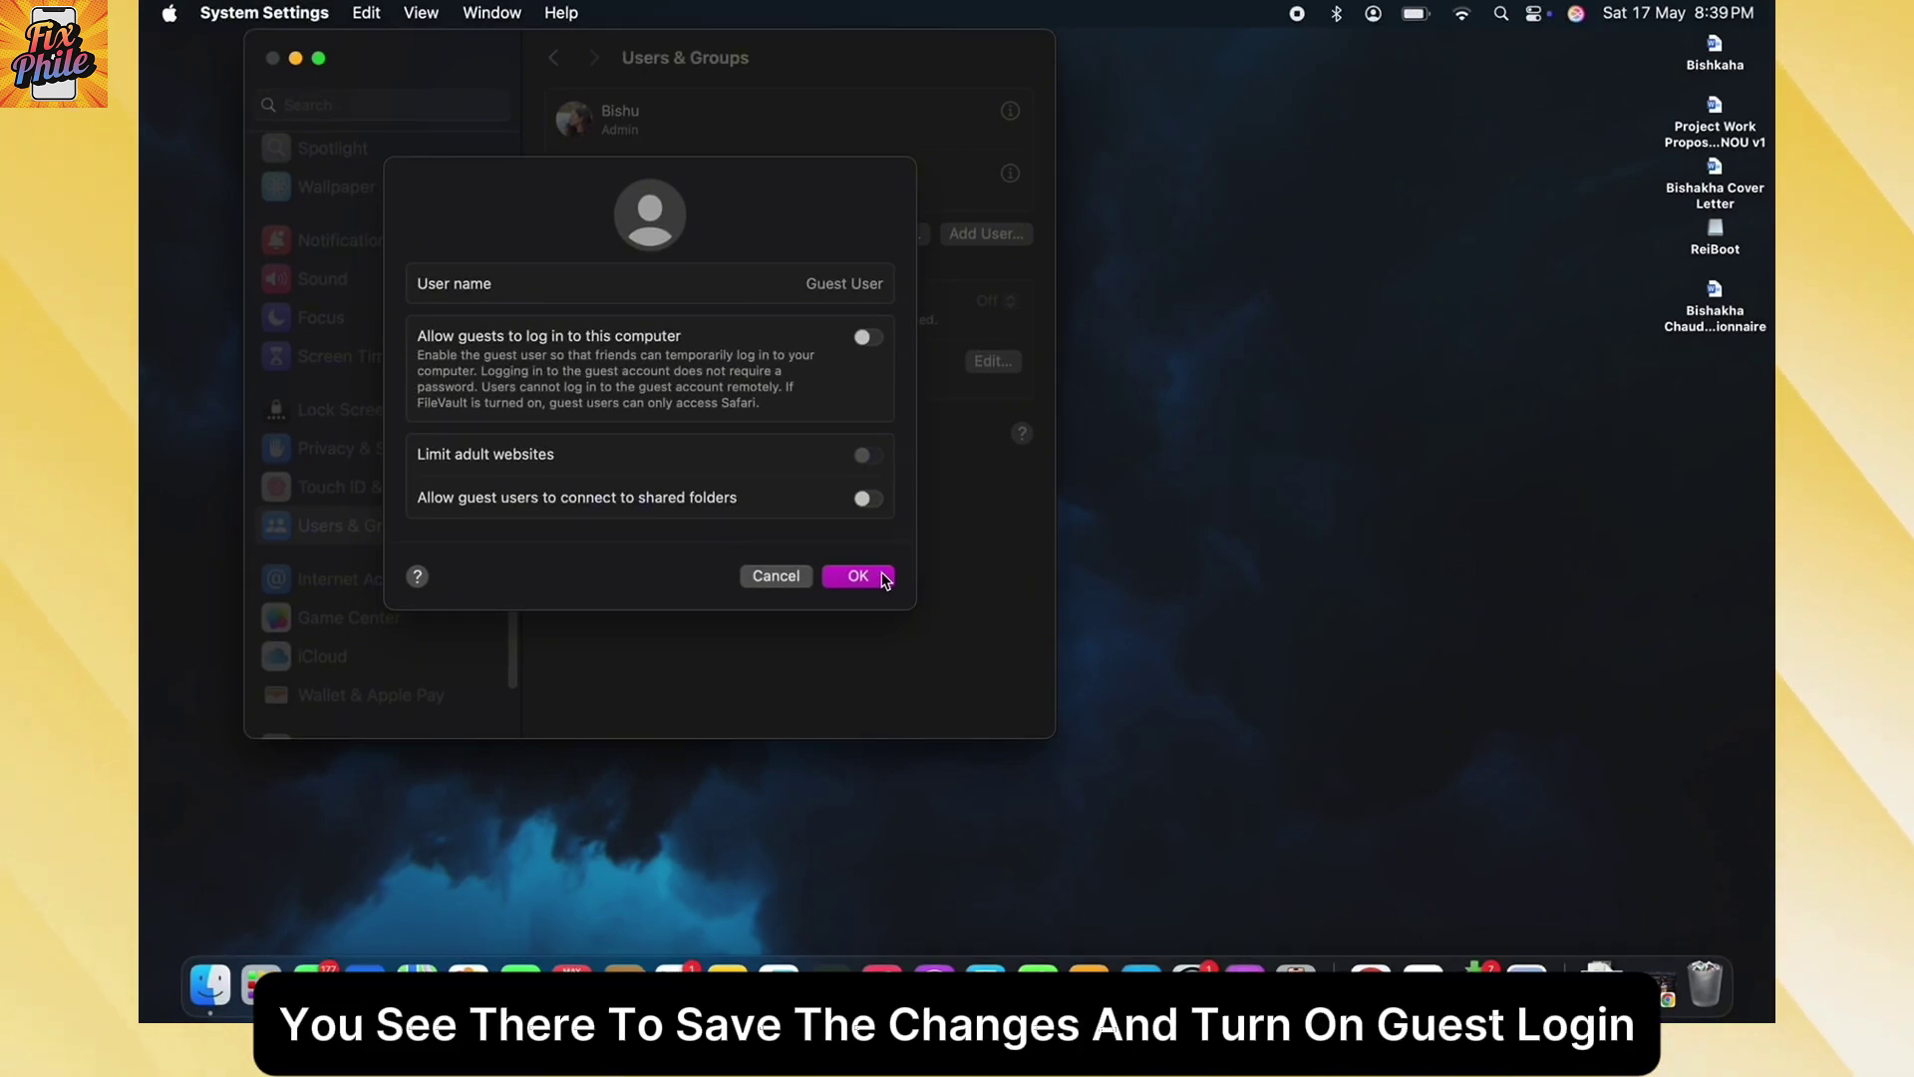
left_click(858, 576)
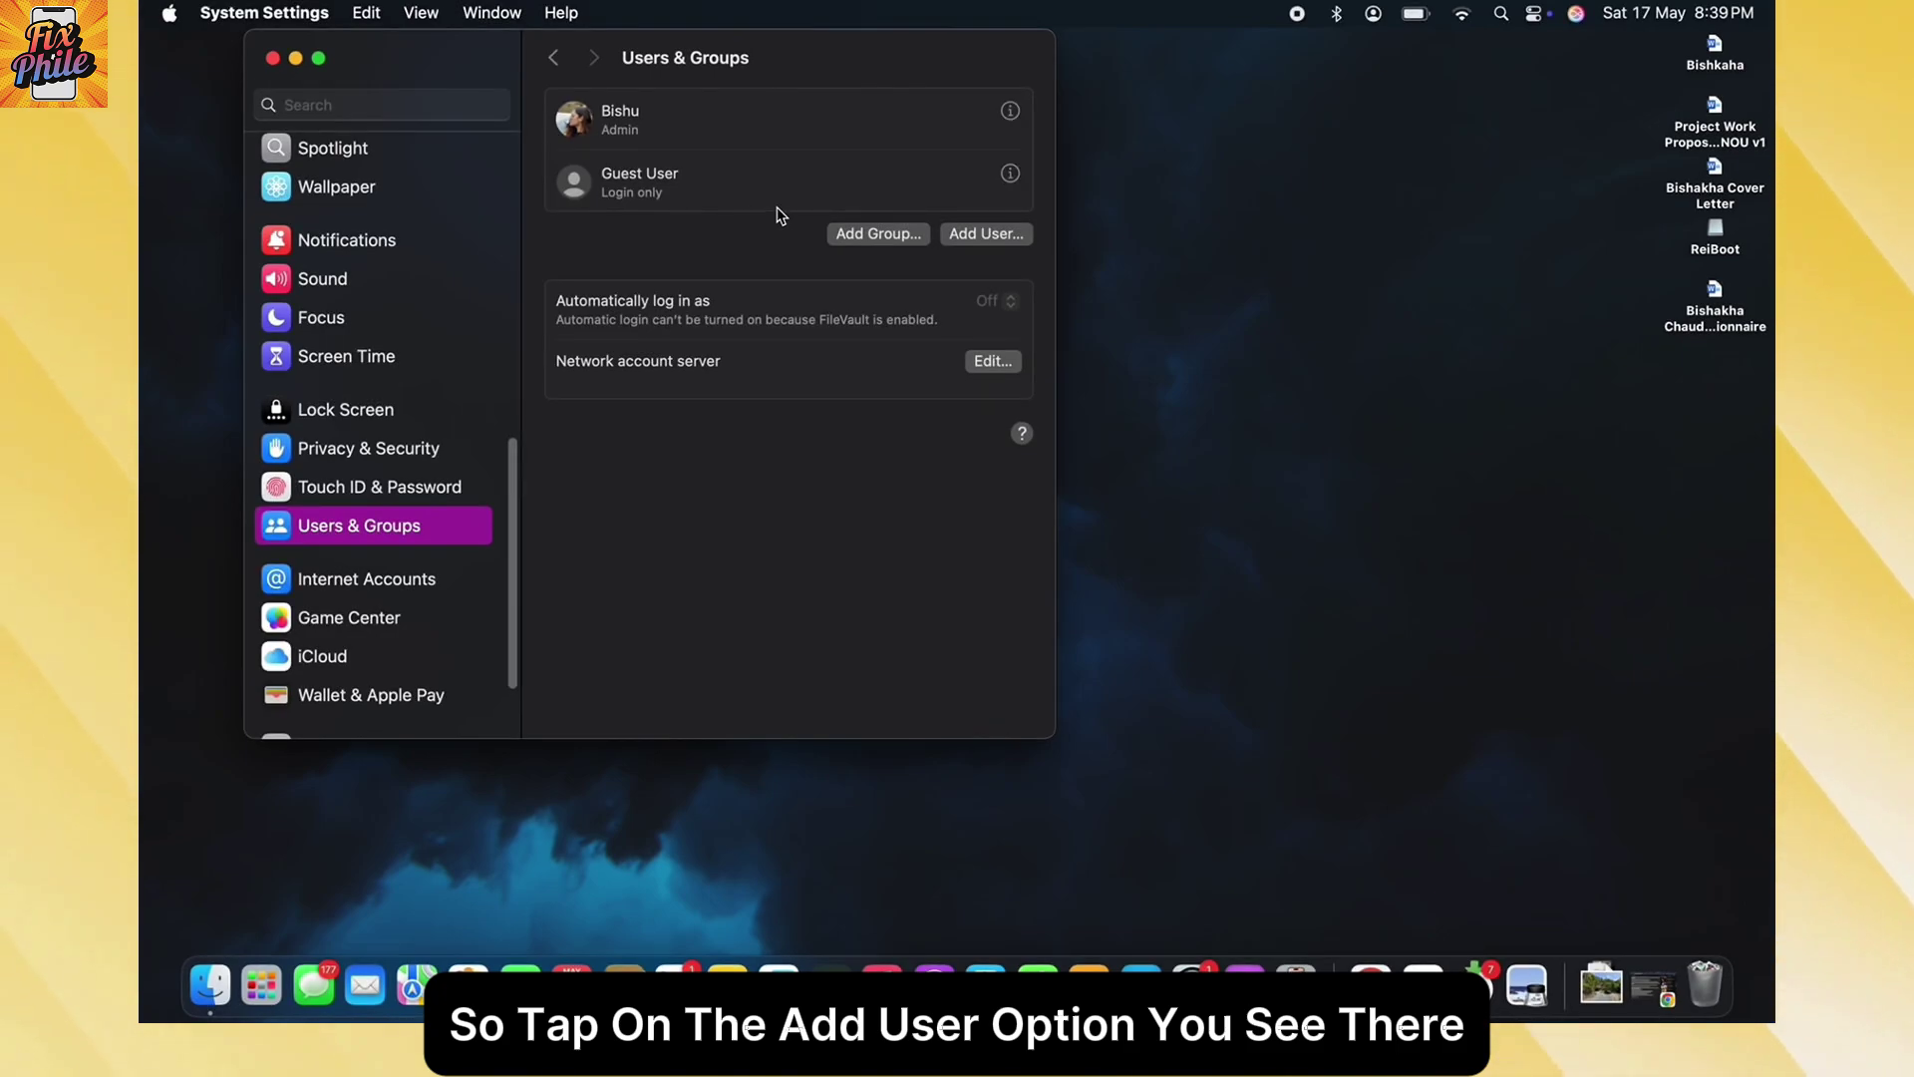
- Start a new user account, enter the start of the user's name, and choose Standard
left_click(987, 235)
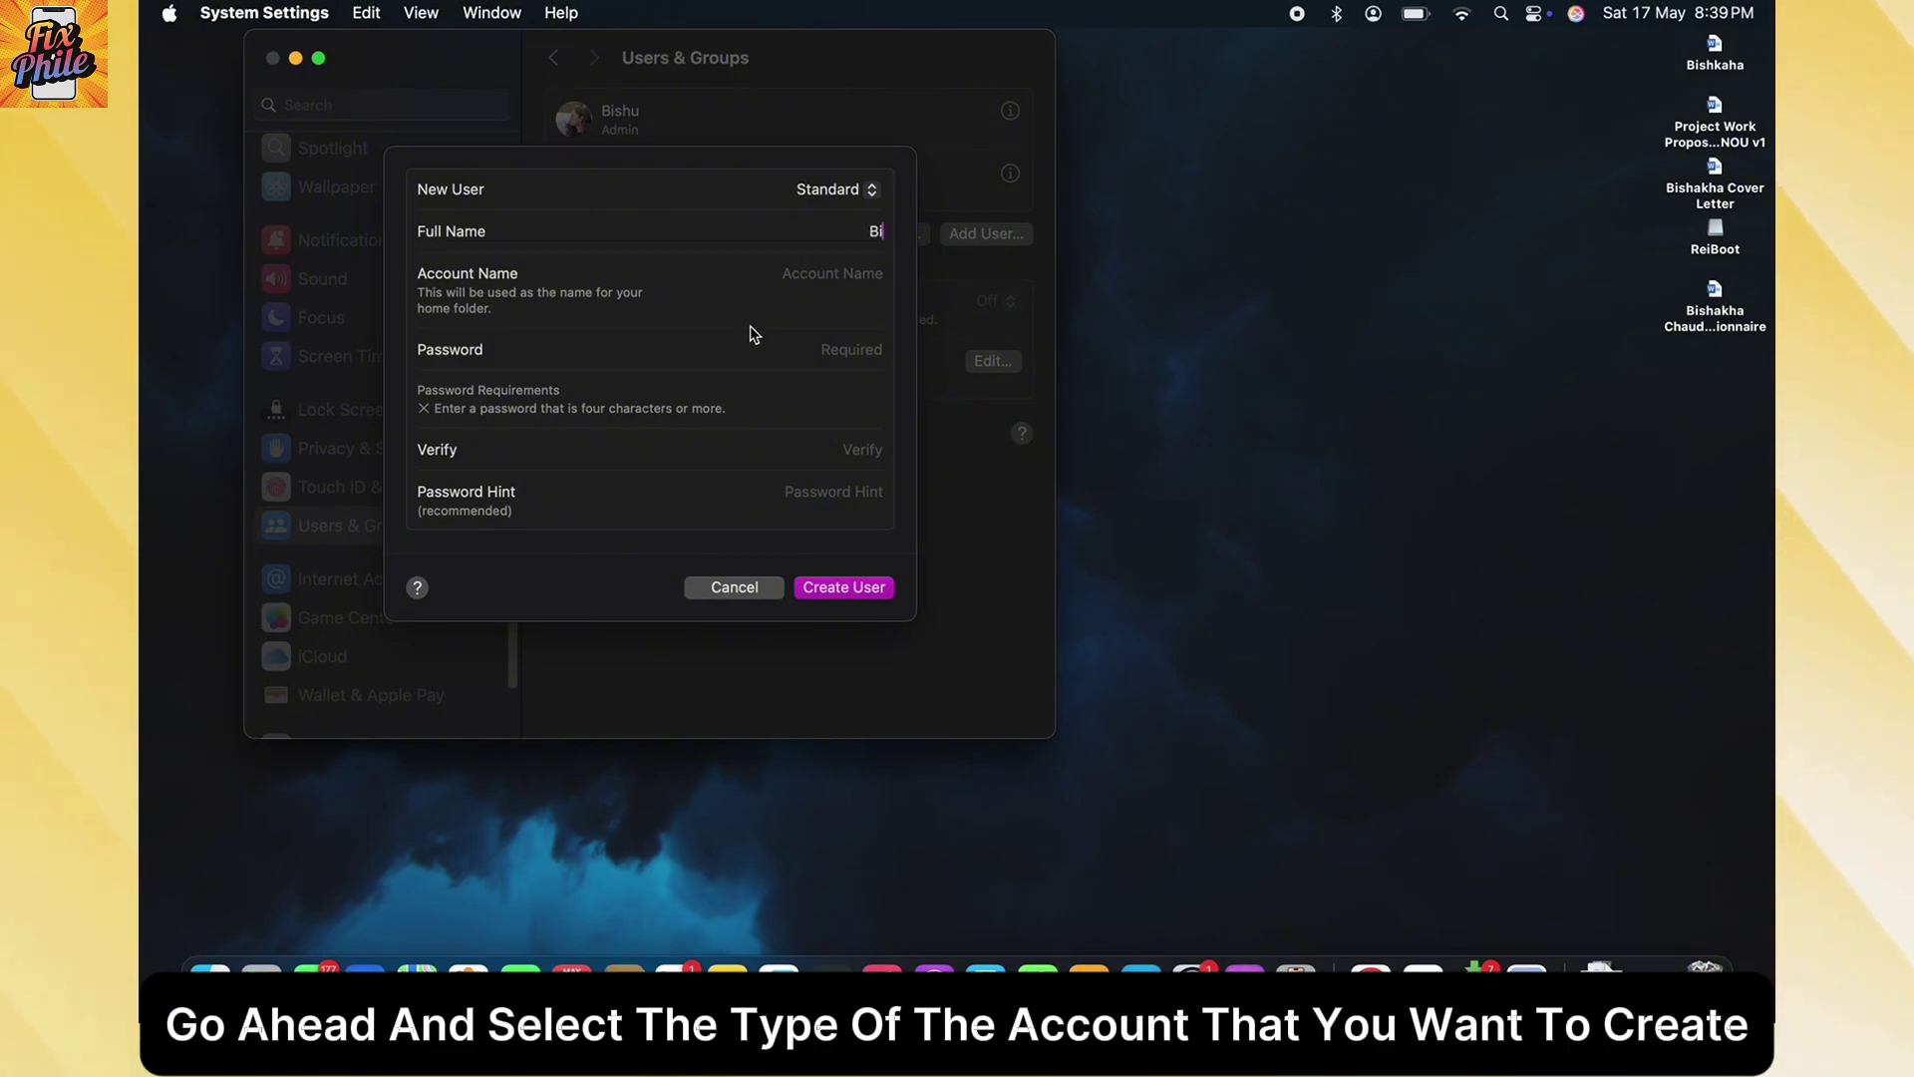
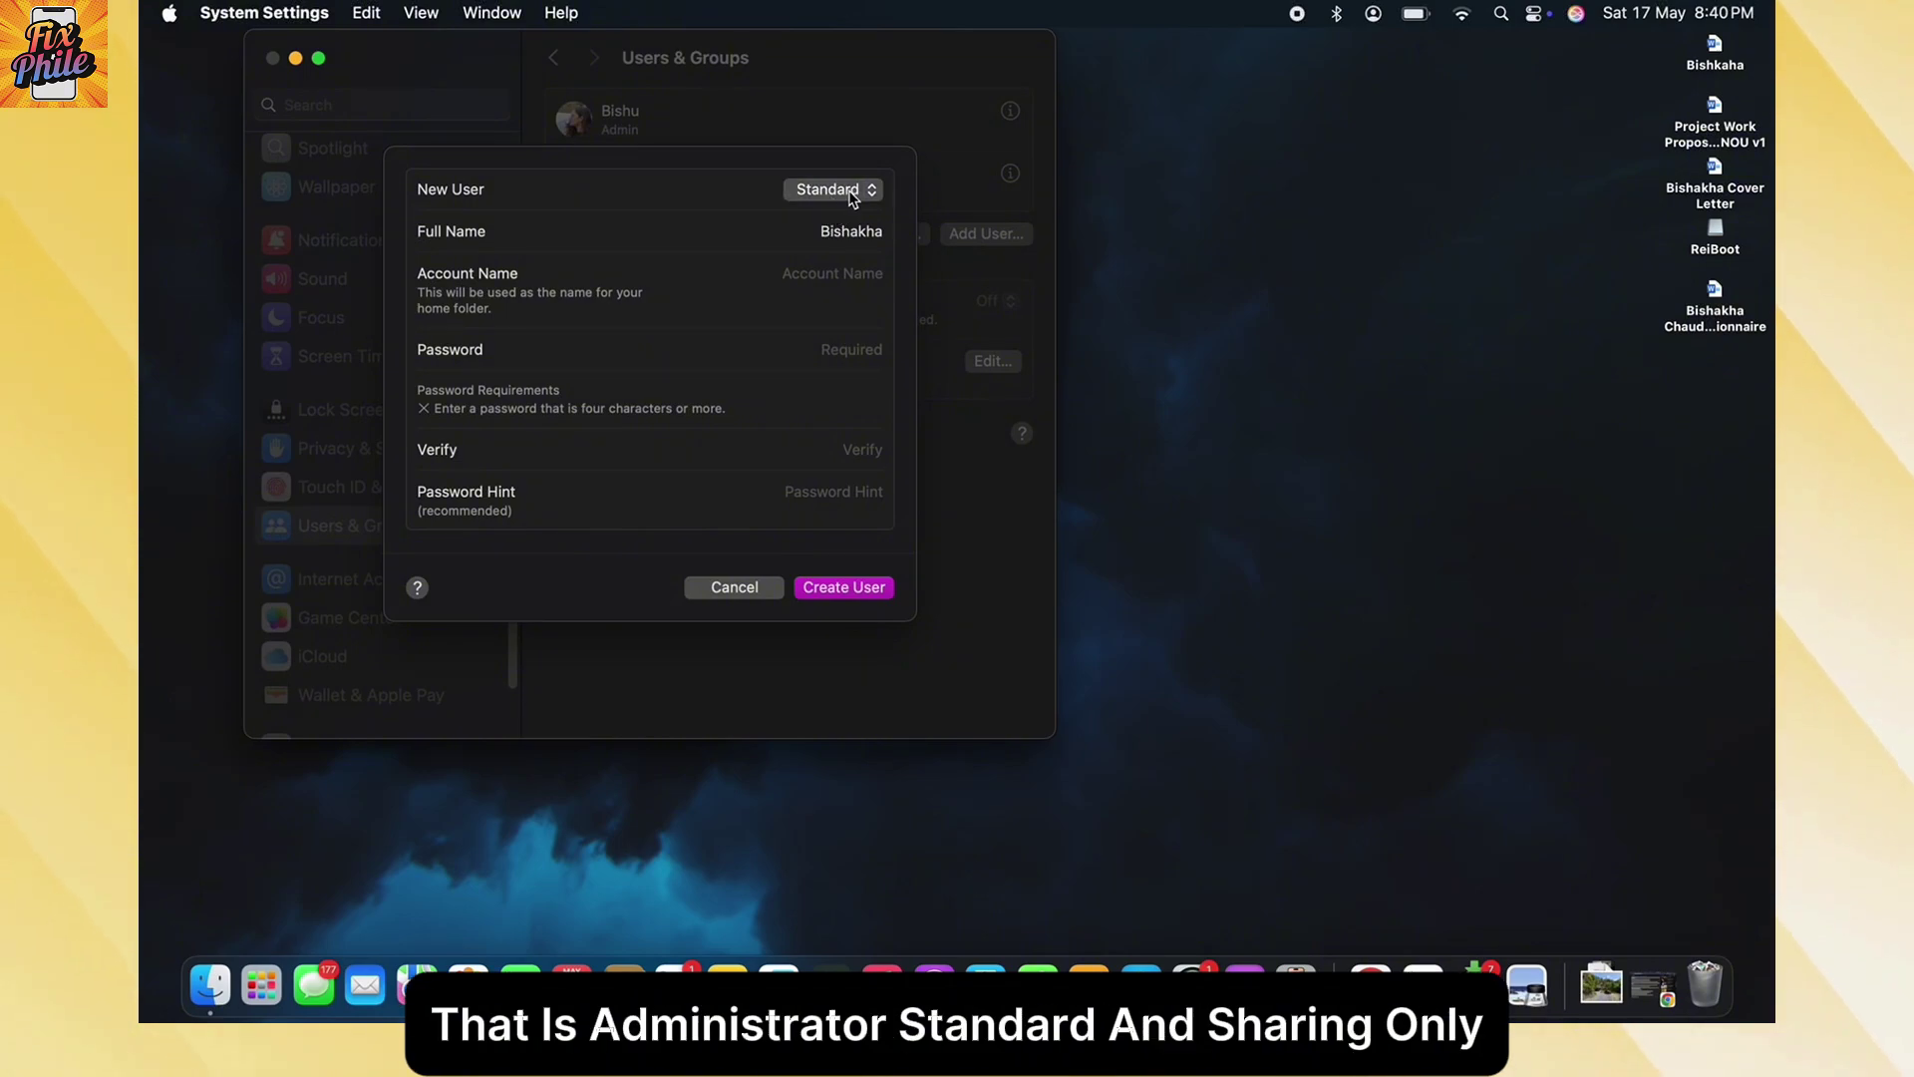
left_click(841, 196)
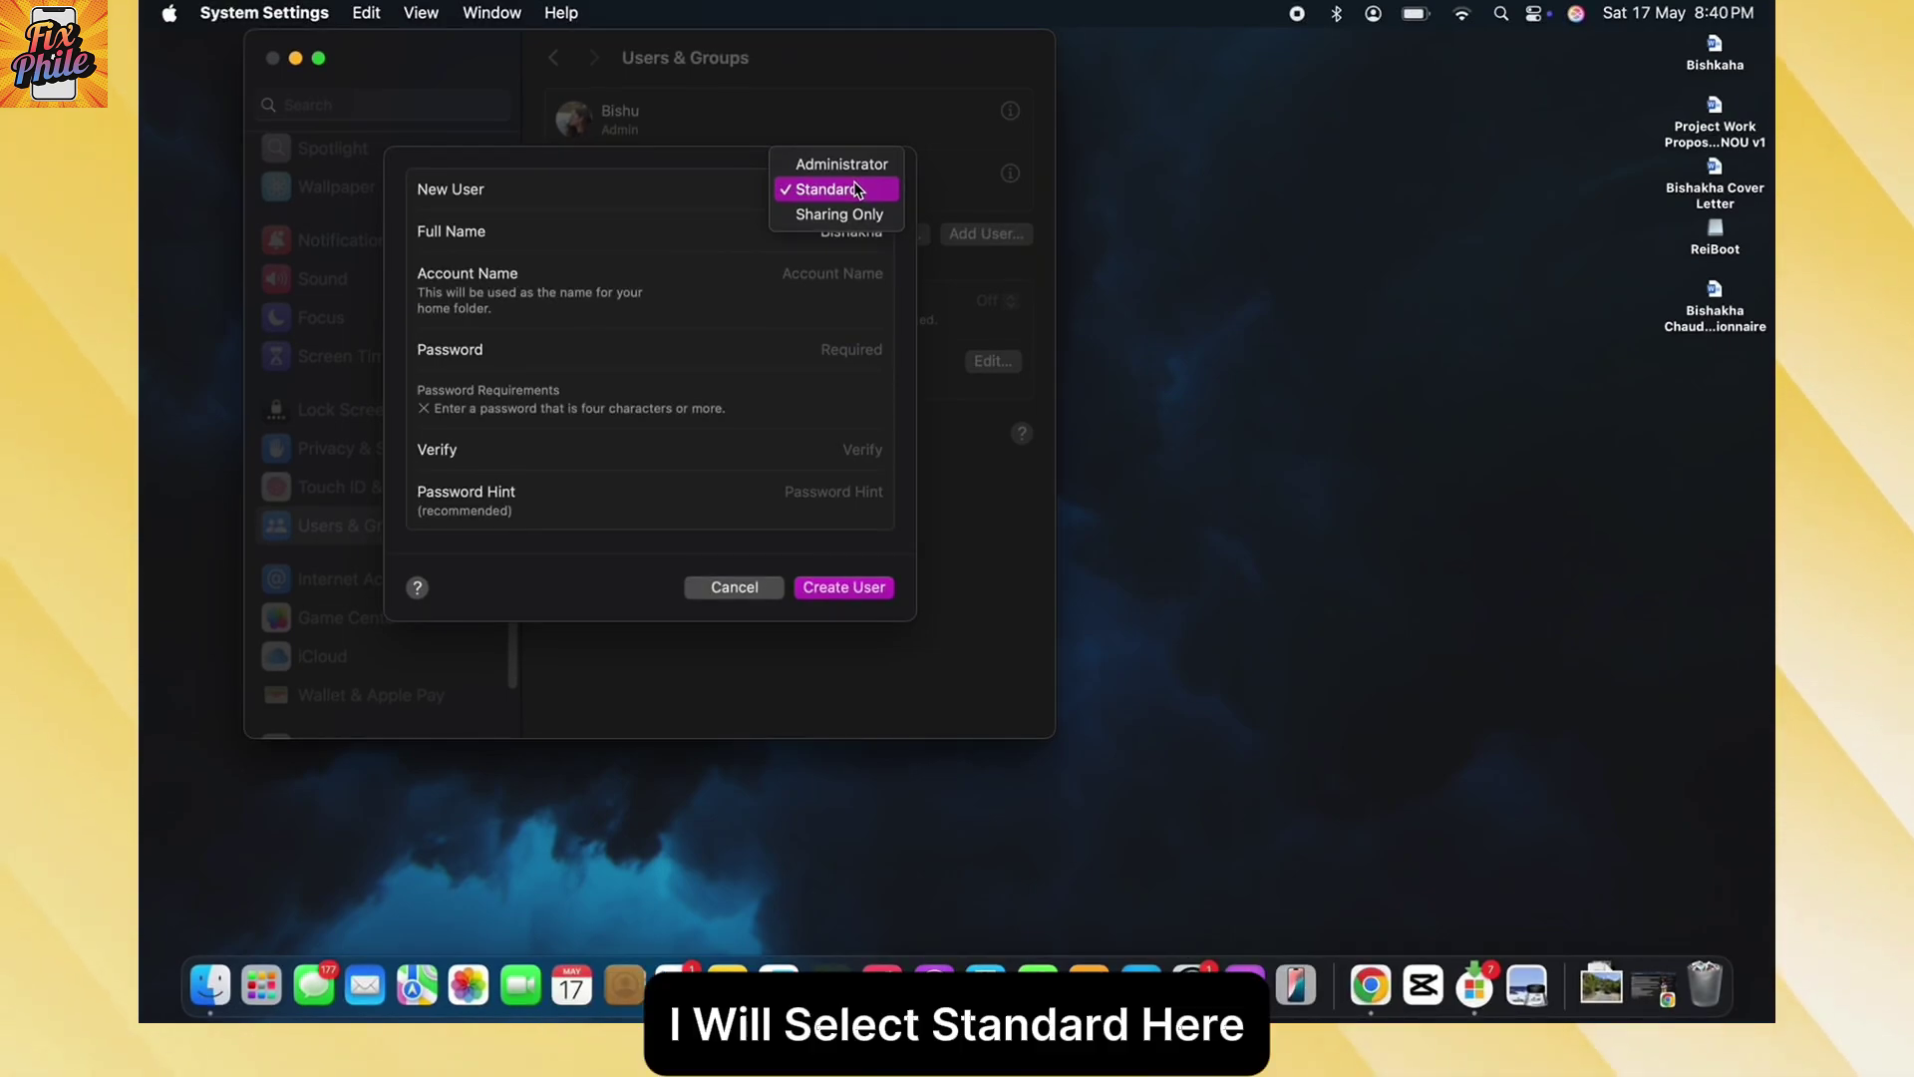
left_click(857, 188)
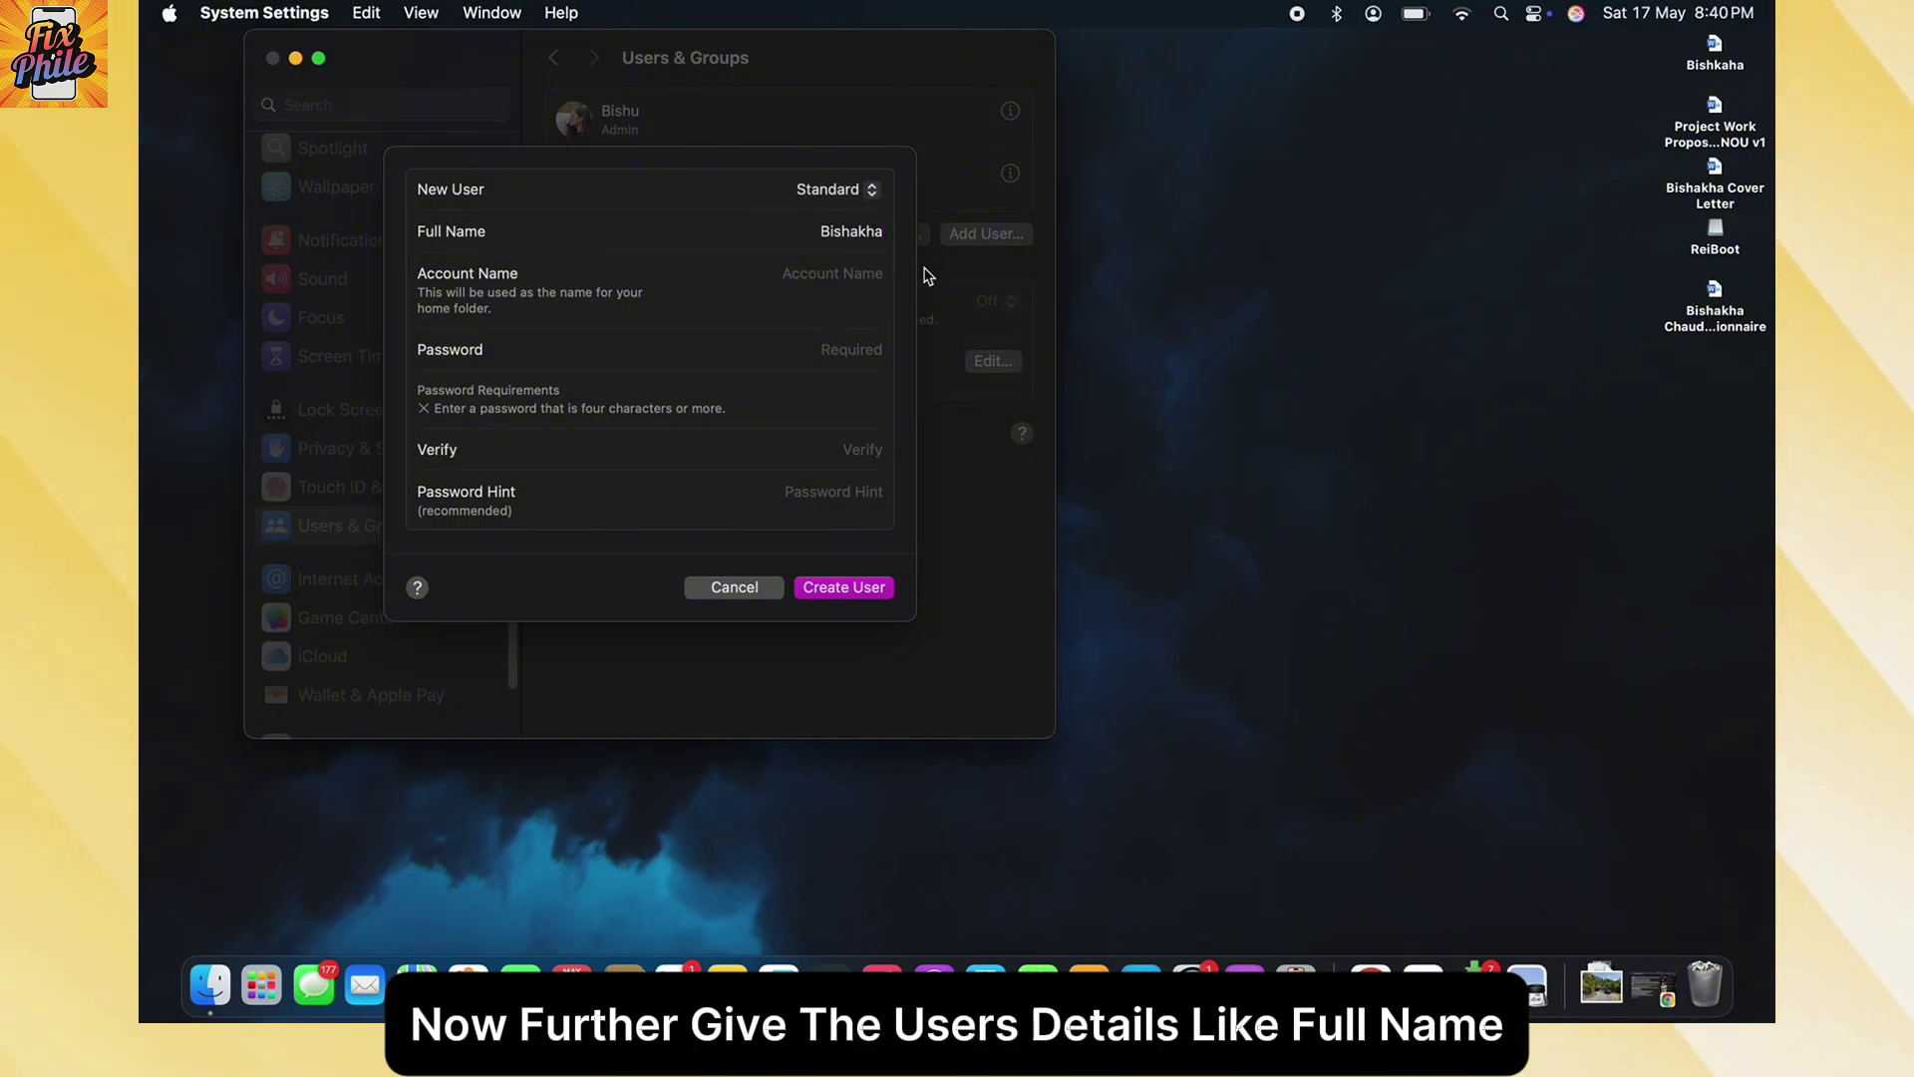
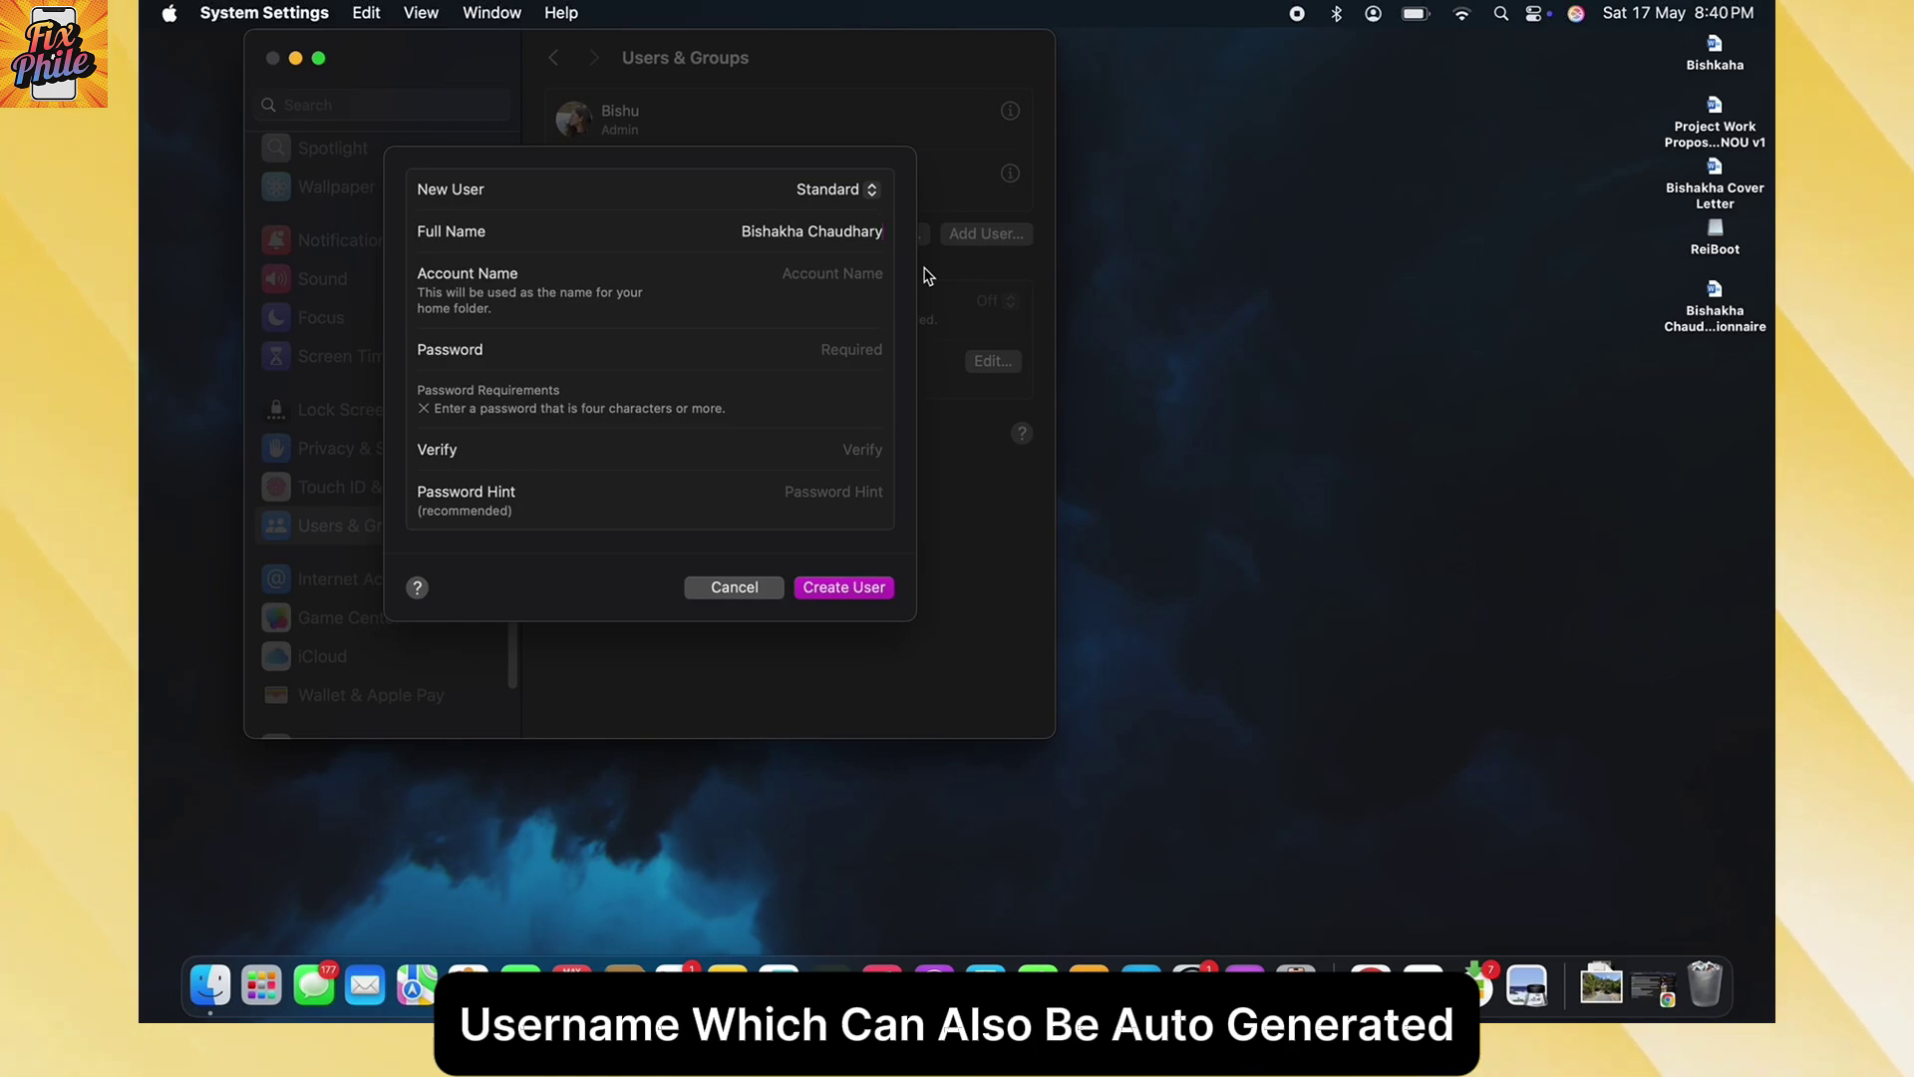
- Finish the user's full name, auto-fill the account name, set and verify a password, and create the user
key("Tab")
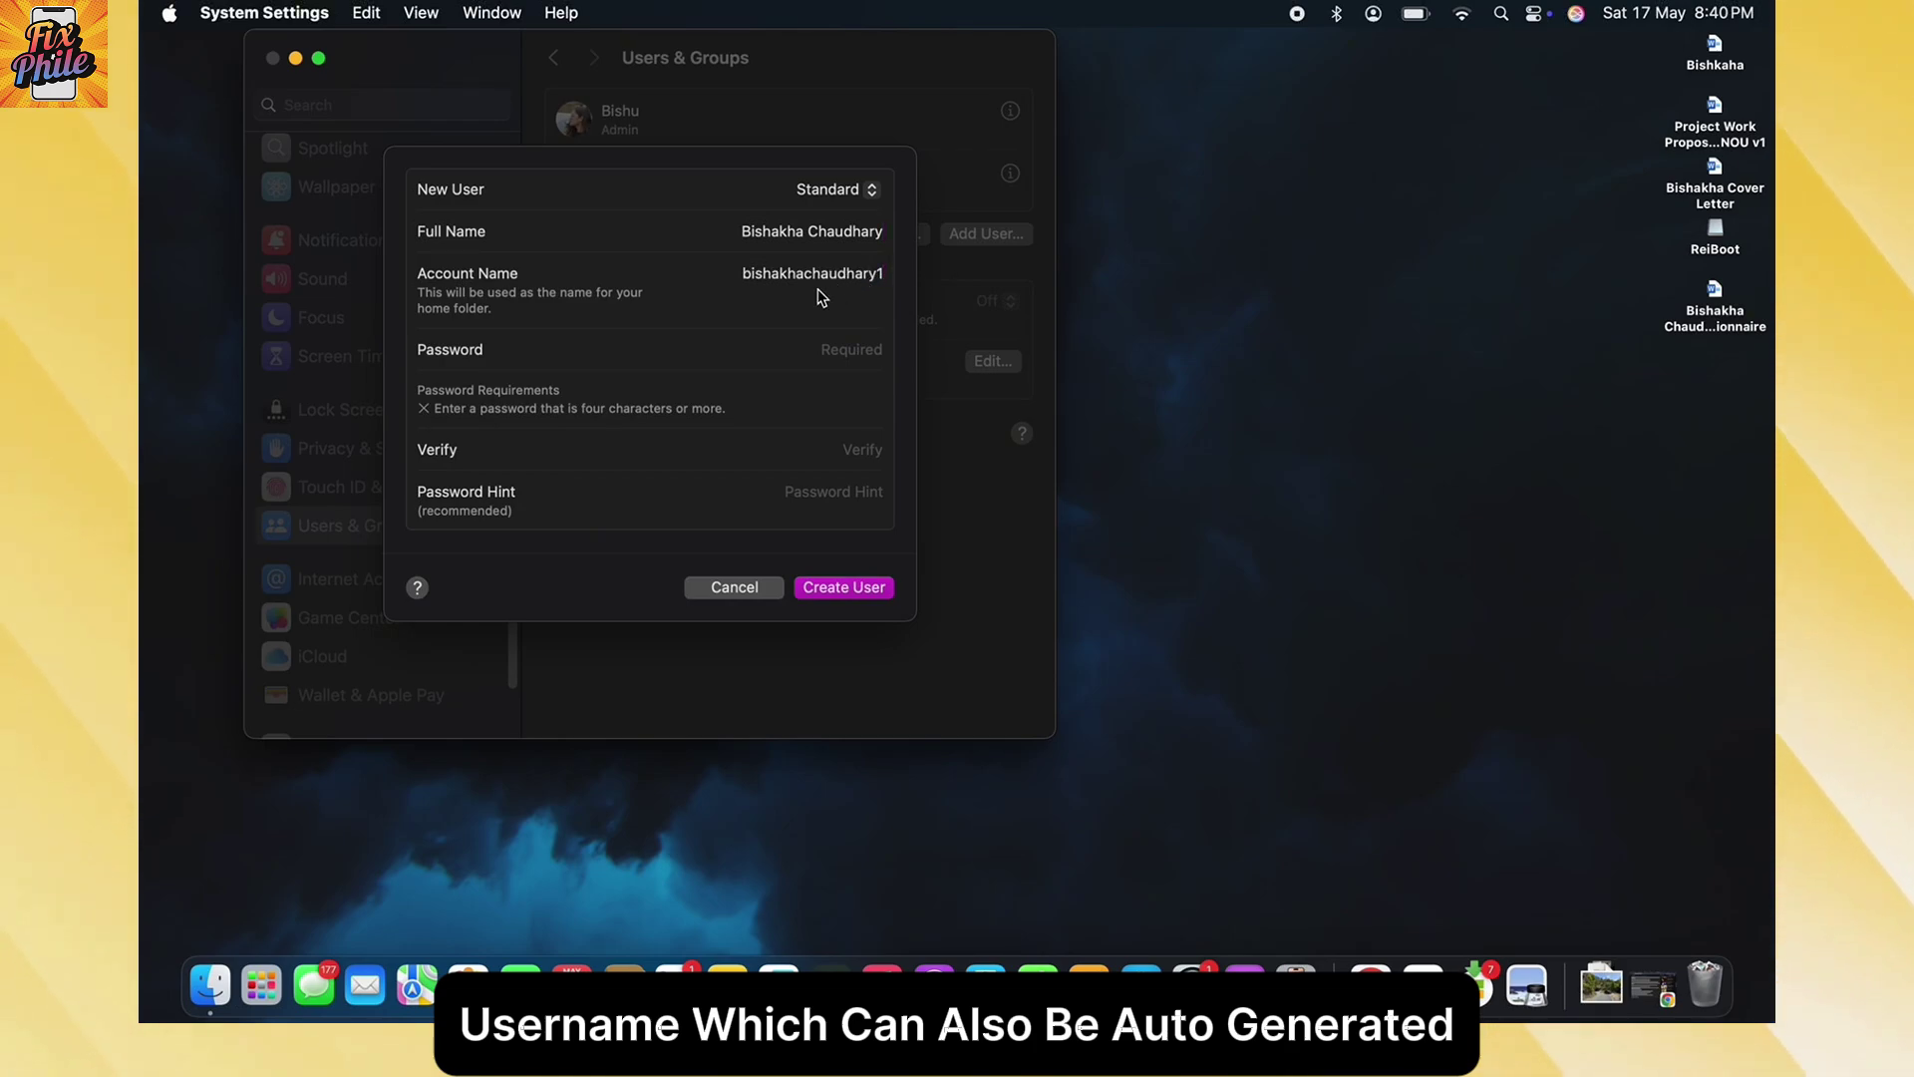
left_click(837, 349)
type("1234")
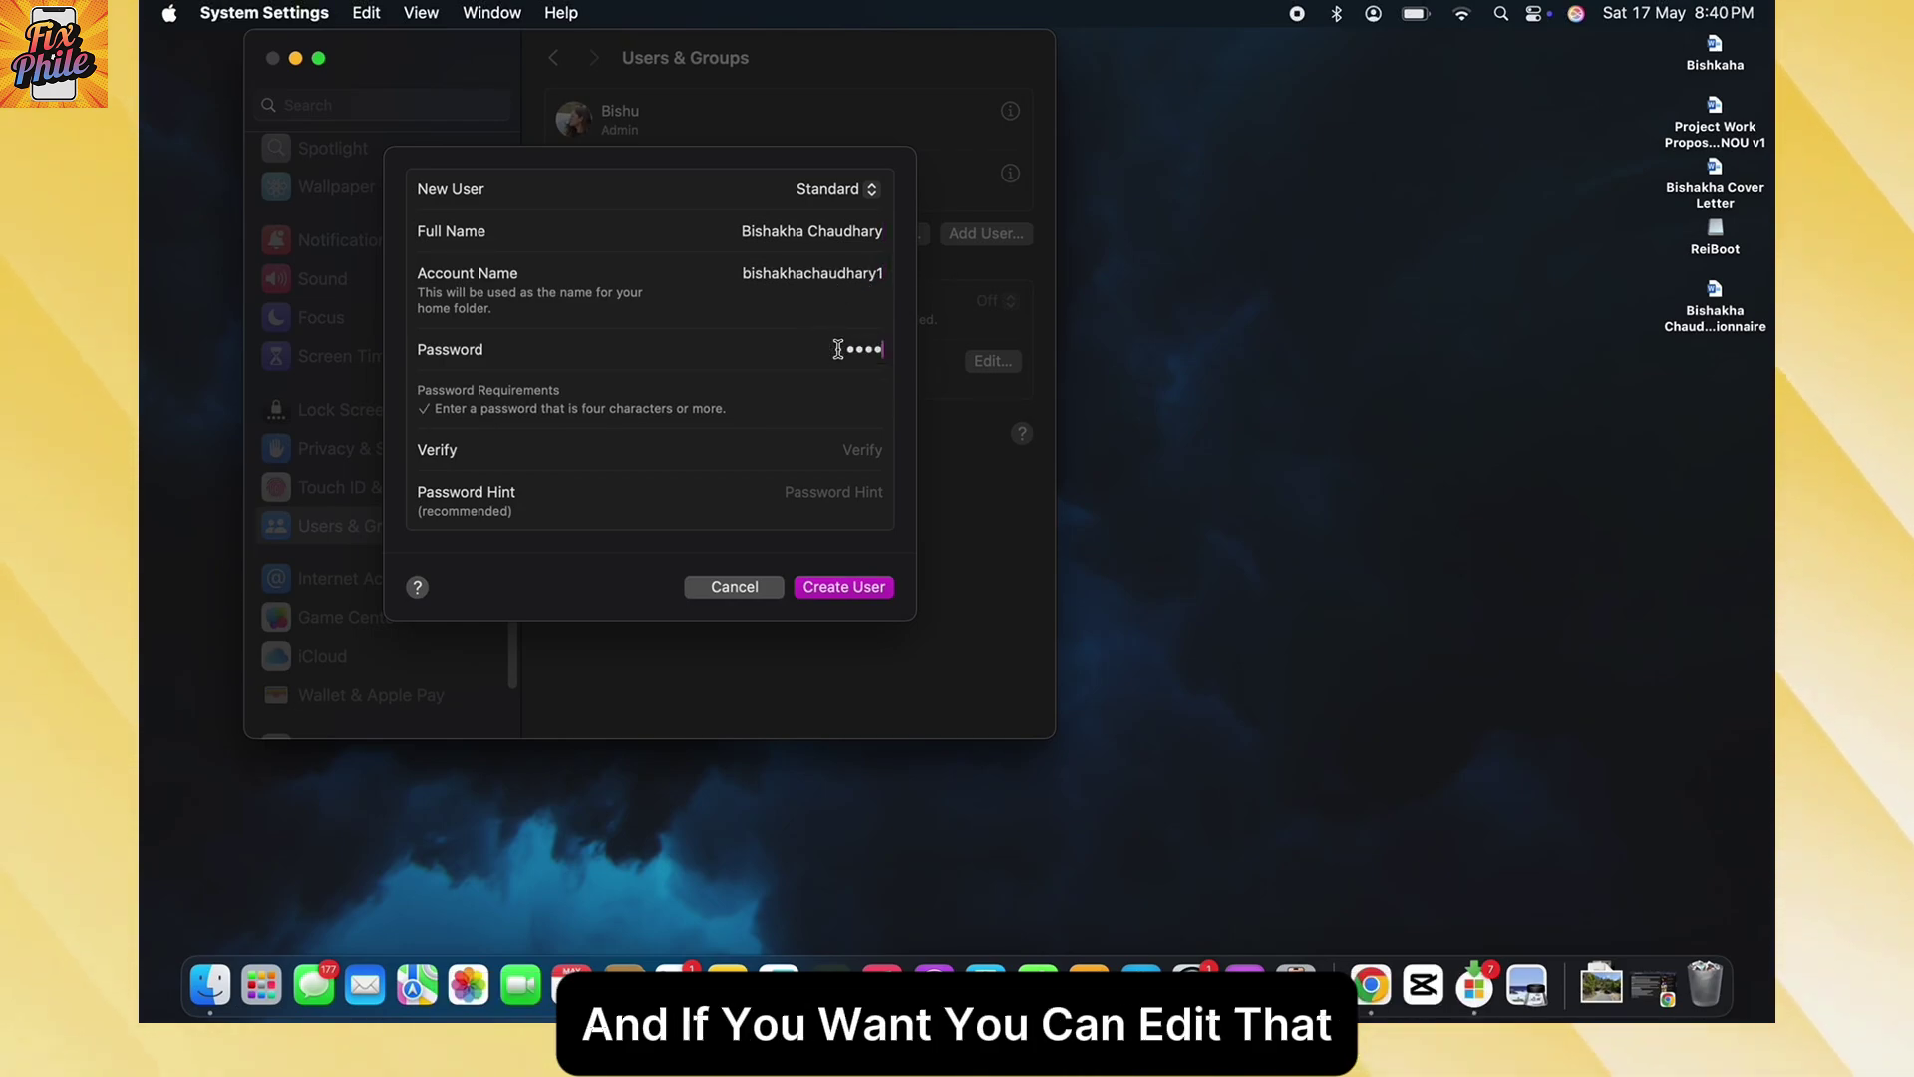
type("567890")
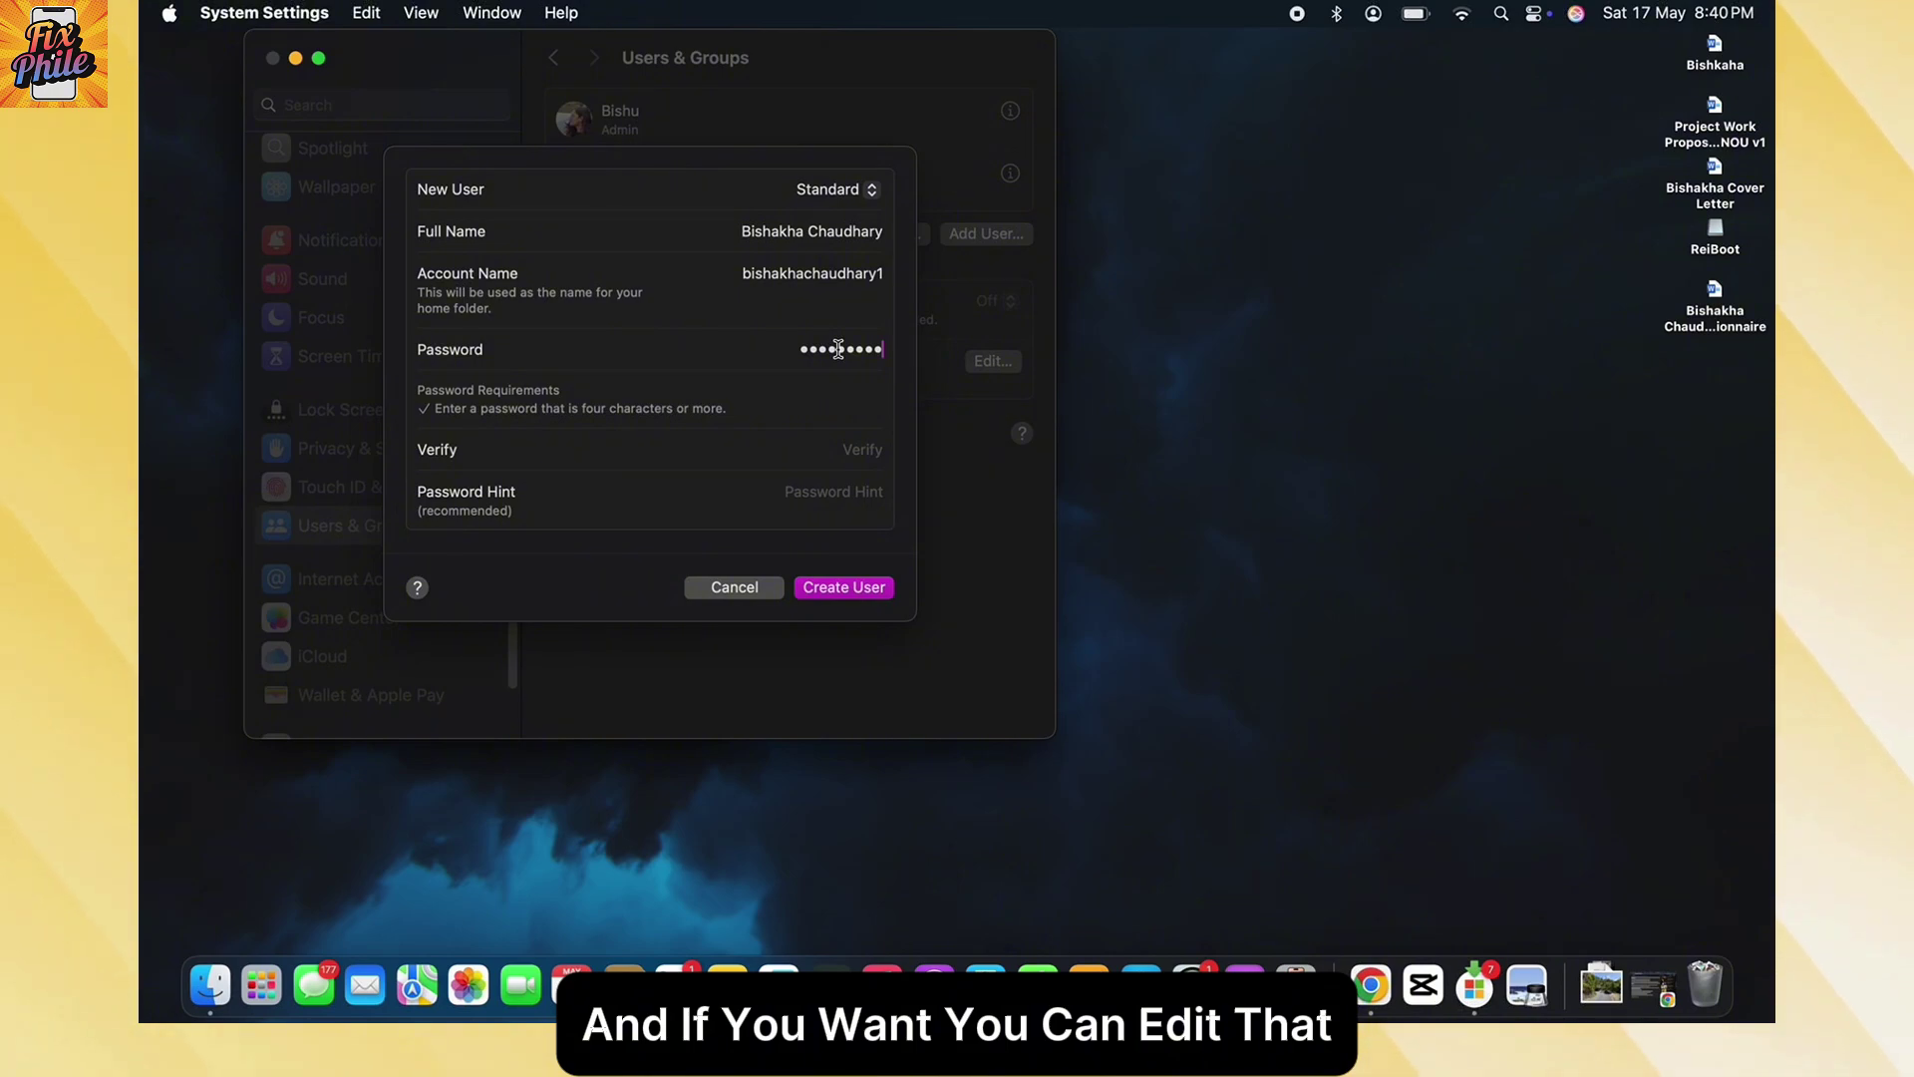
left_click(857, 449)
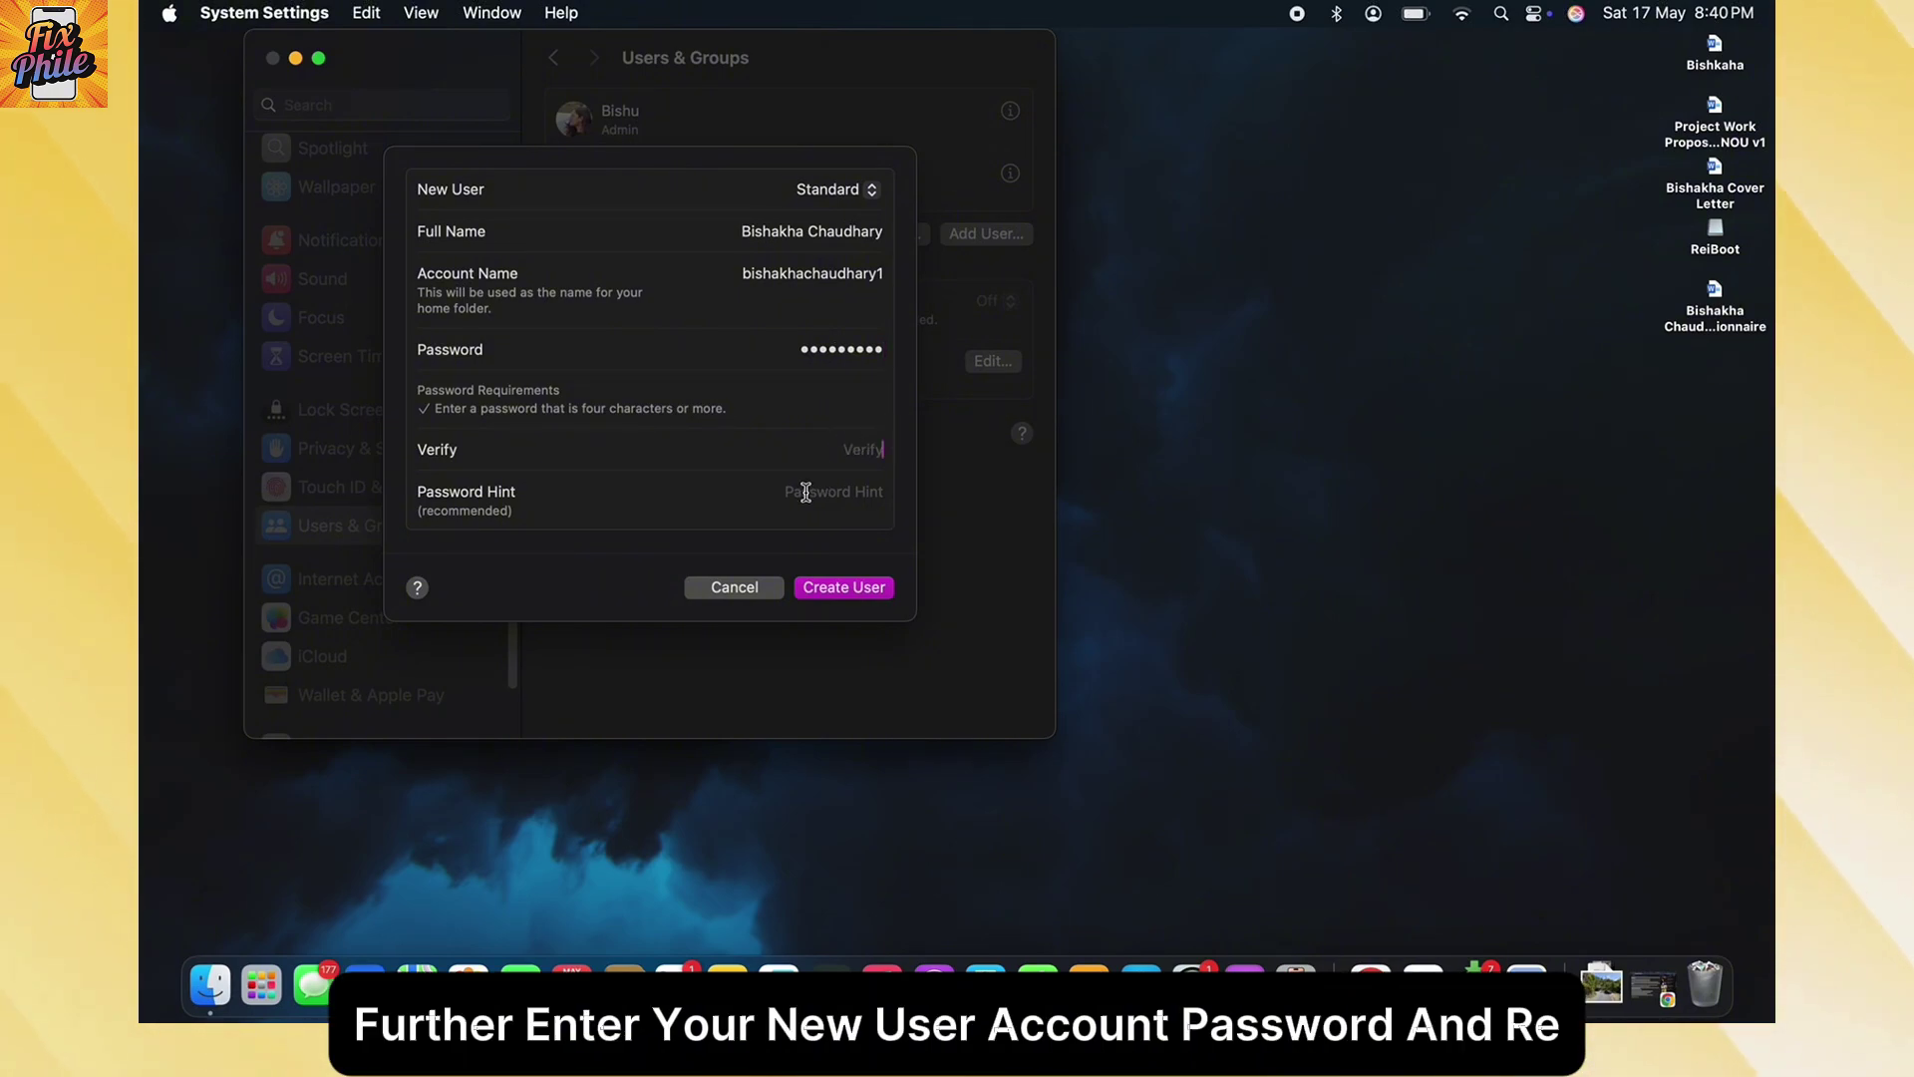
type("••••••••")
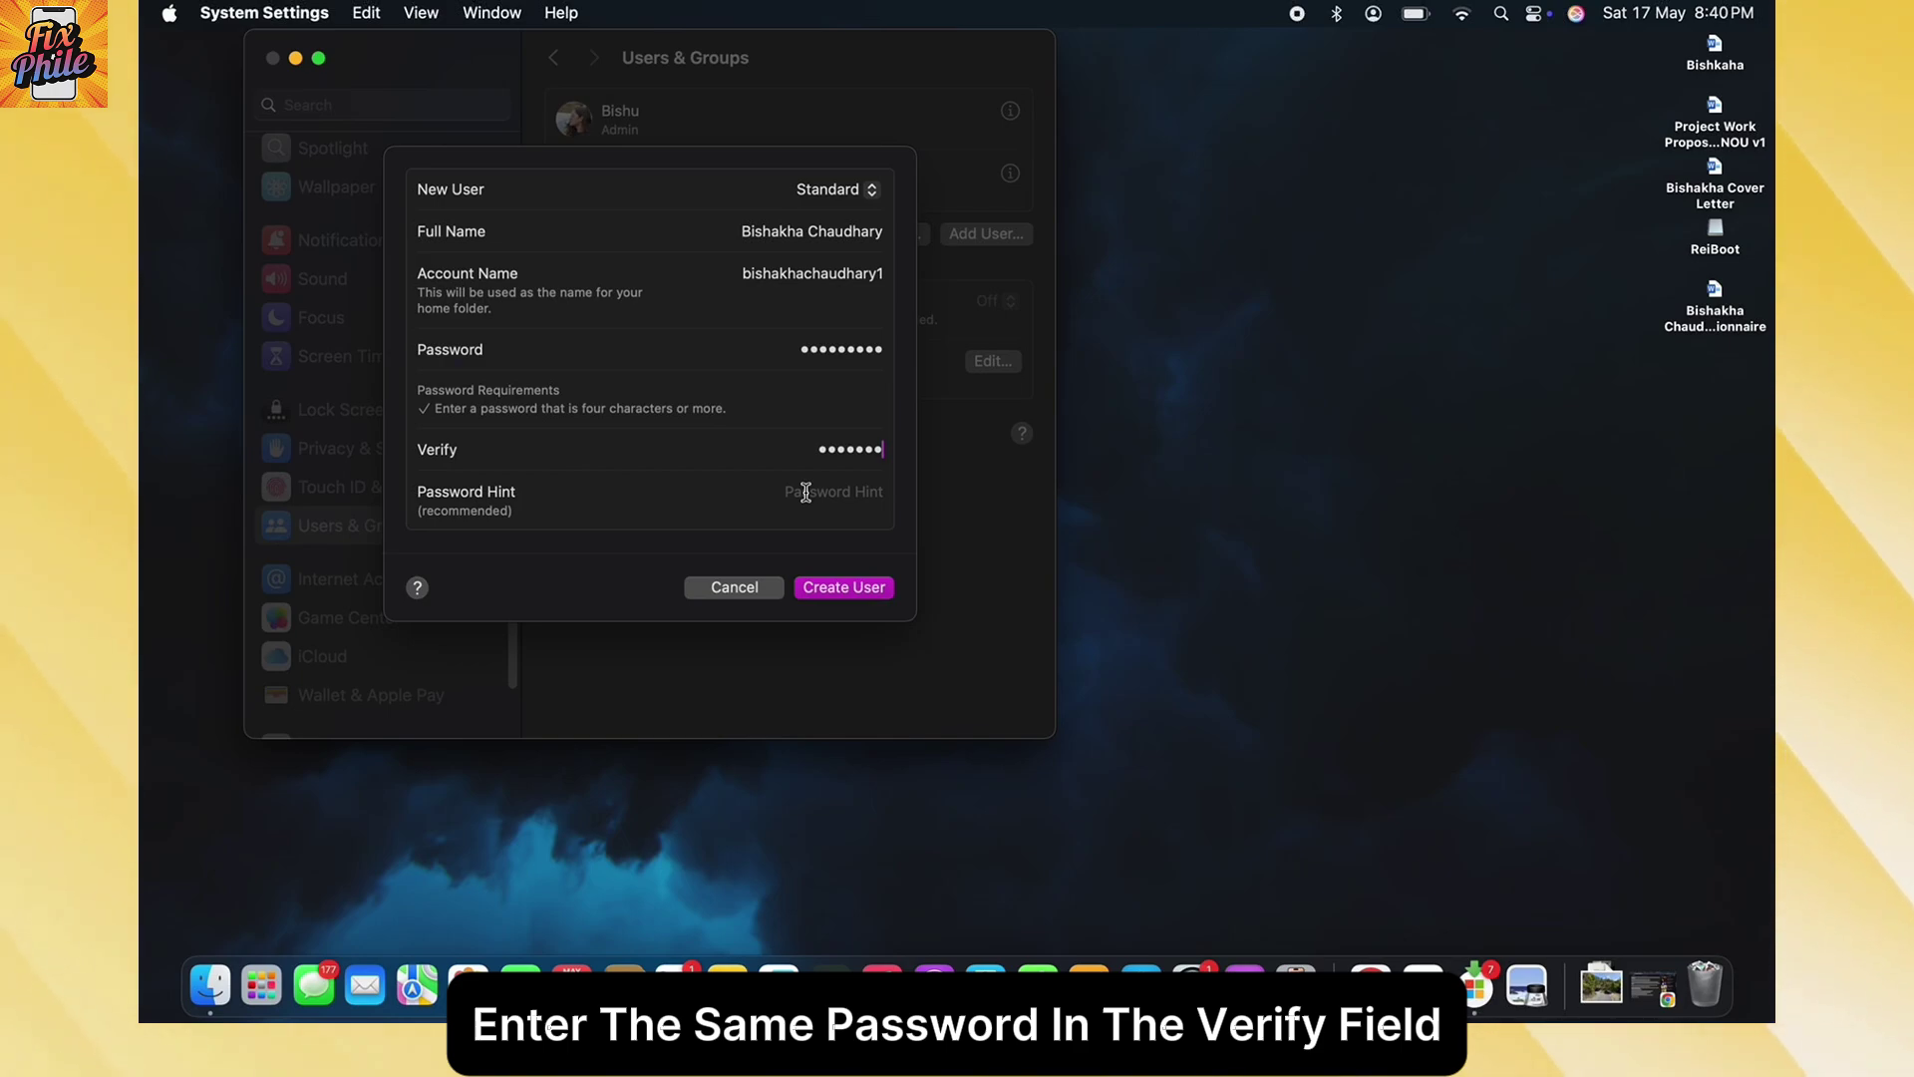
type("••")
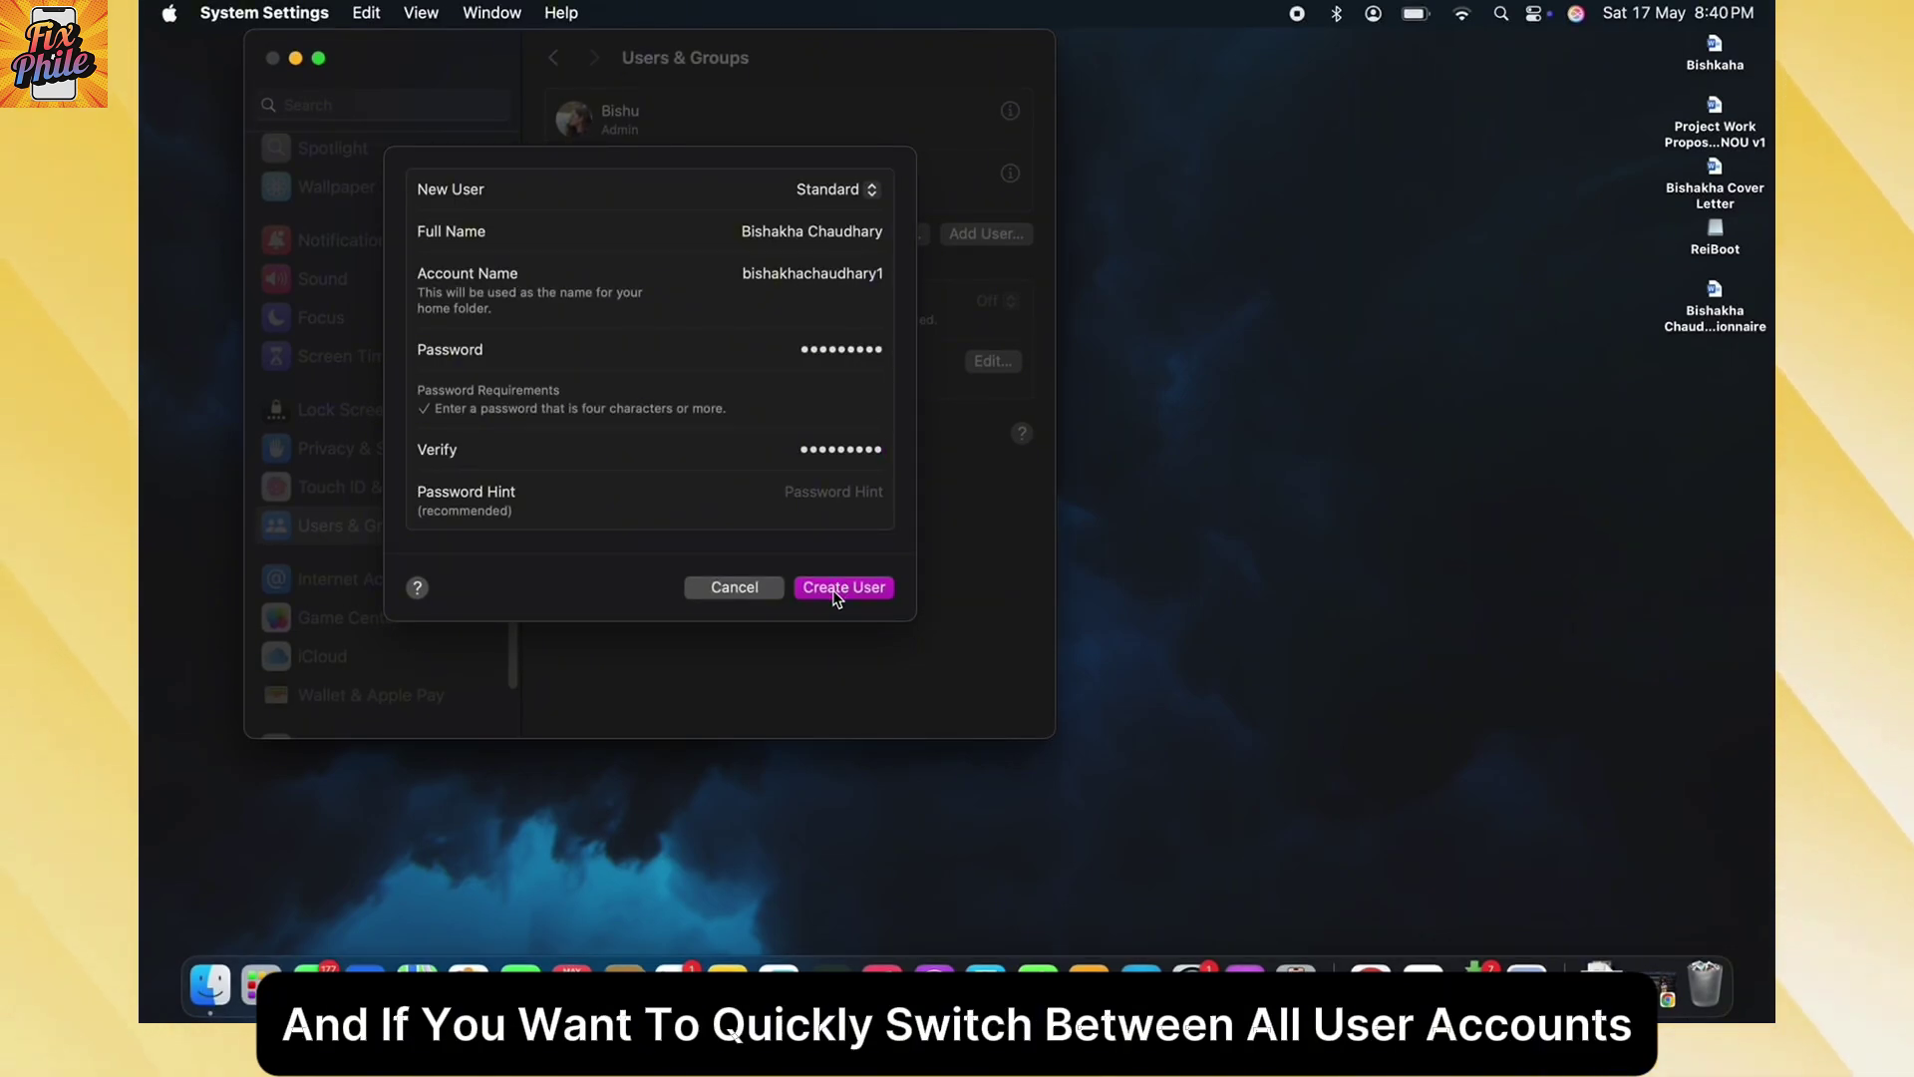
left_click(834, 591)
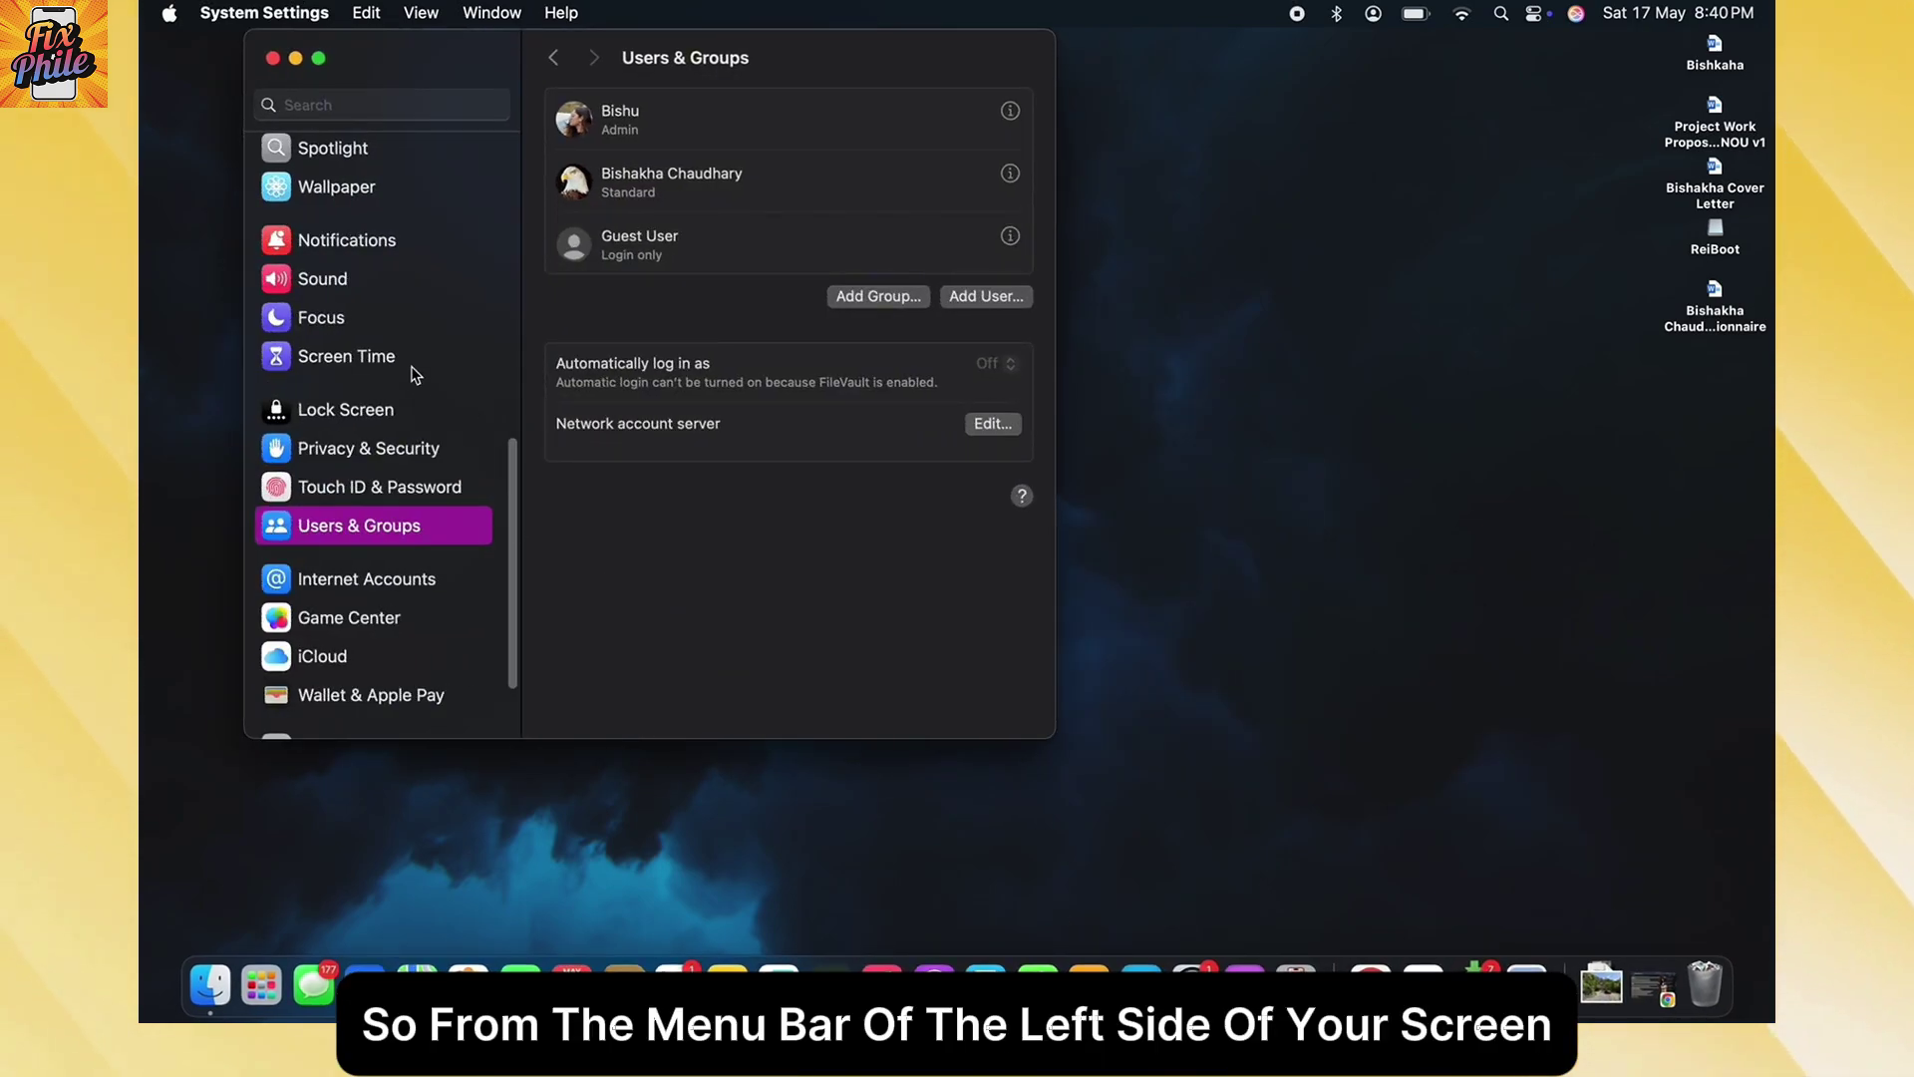
- Enable Fast User Switching in Control Center and confirm its menu bar menu lists the accounts
scroll(409, 349, "up", 5)
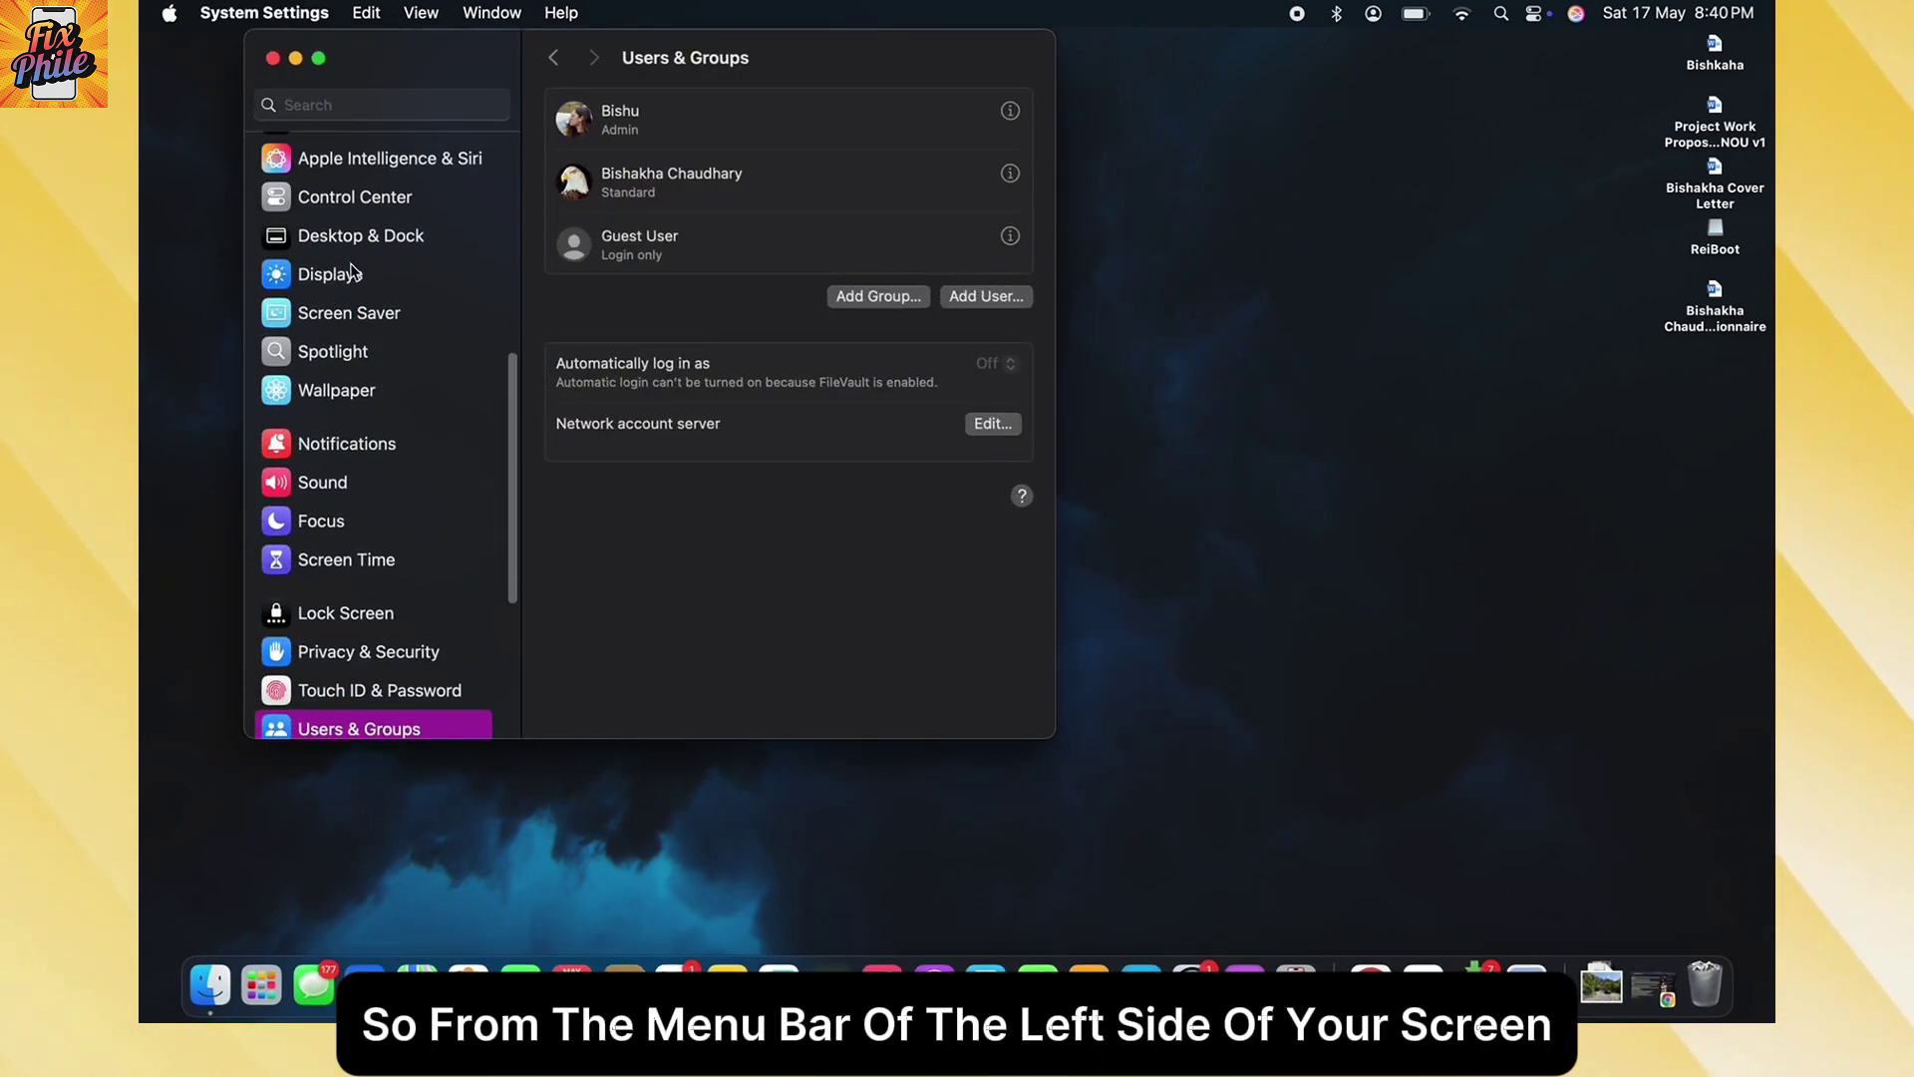
left_click(355, 202)
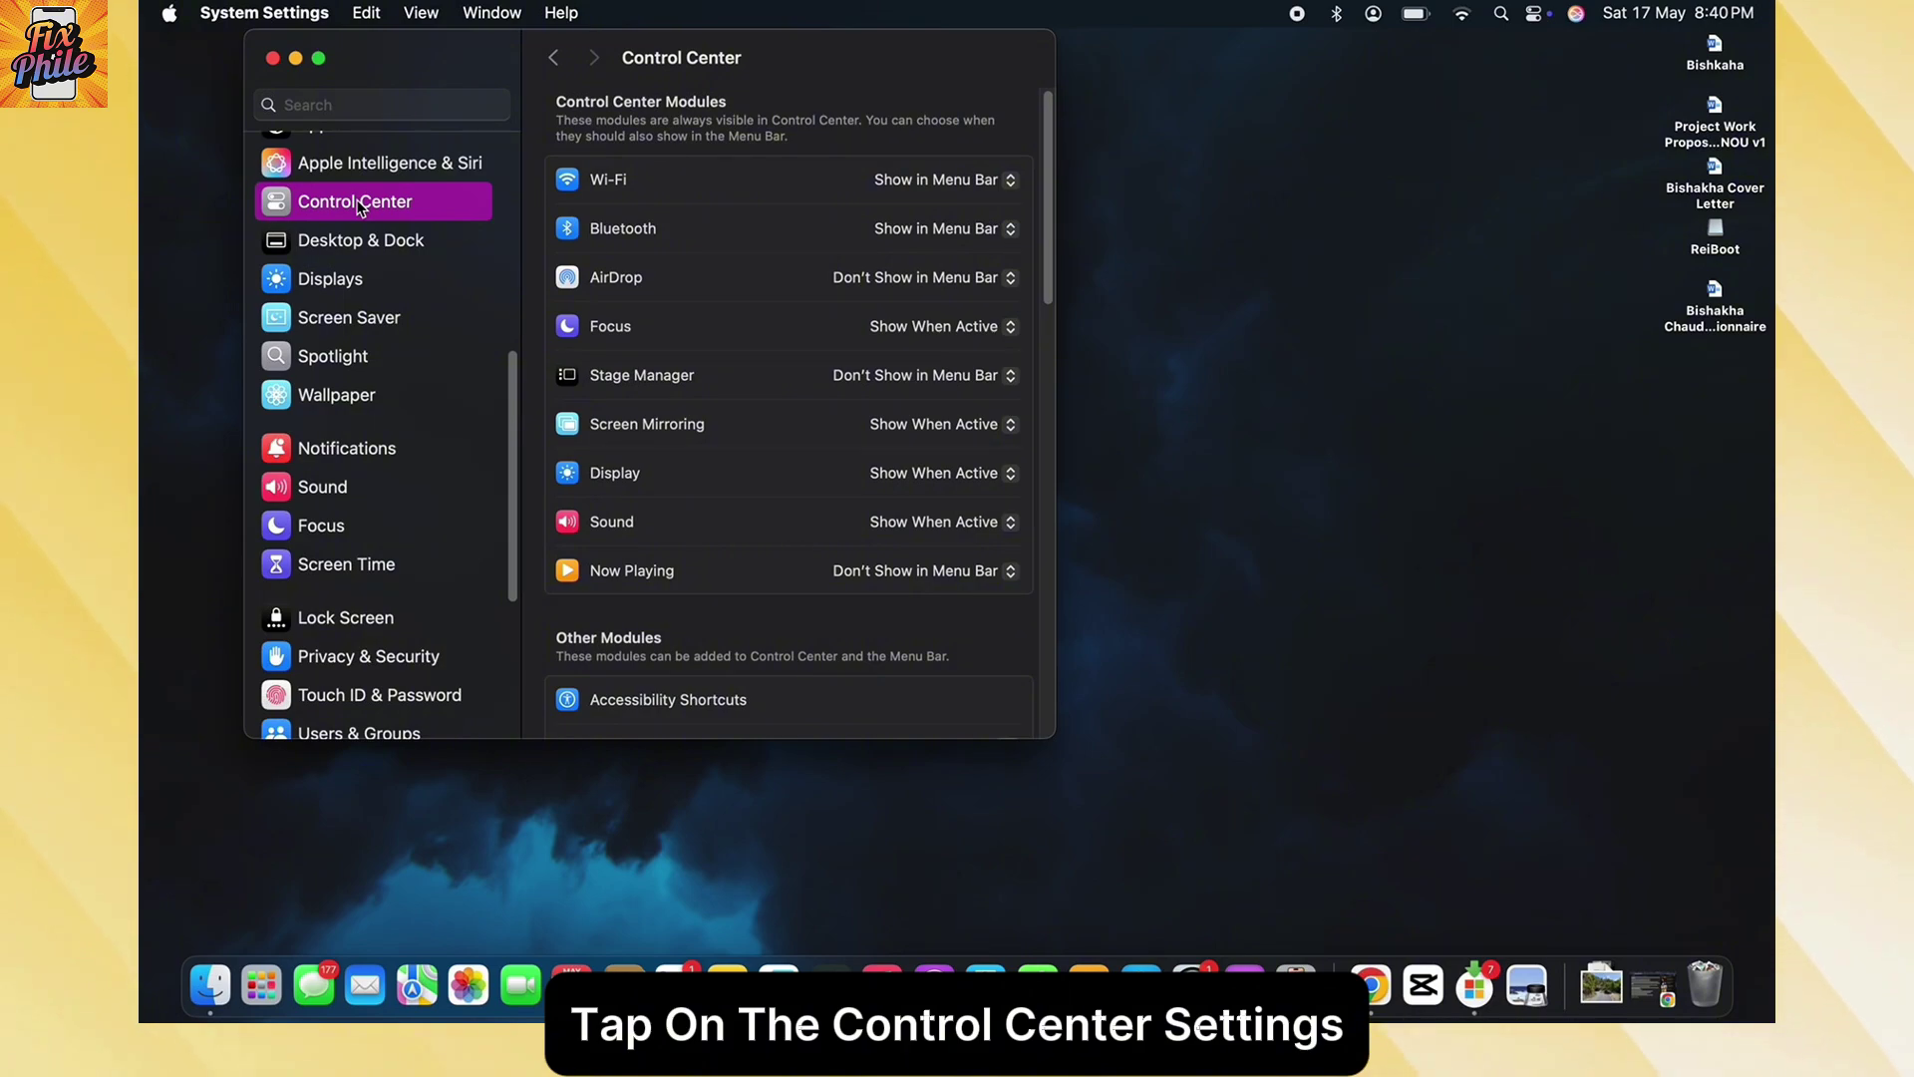
scroll(752, 376, "down", 5)
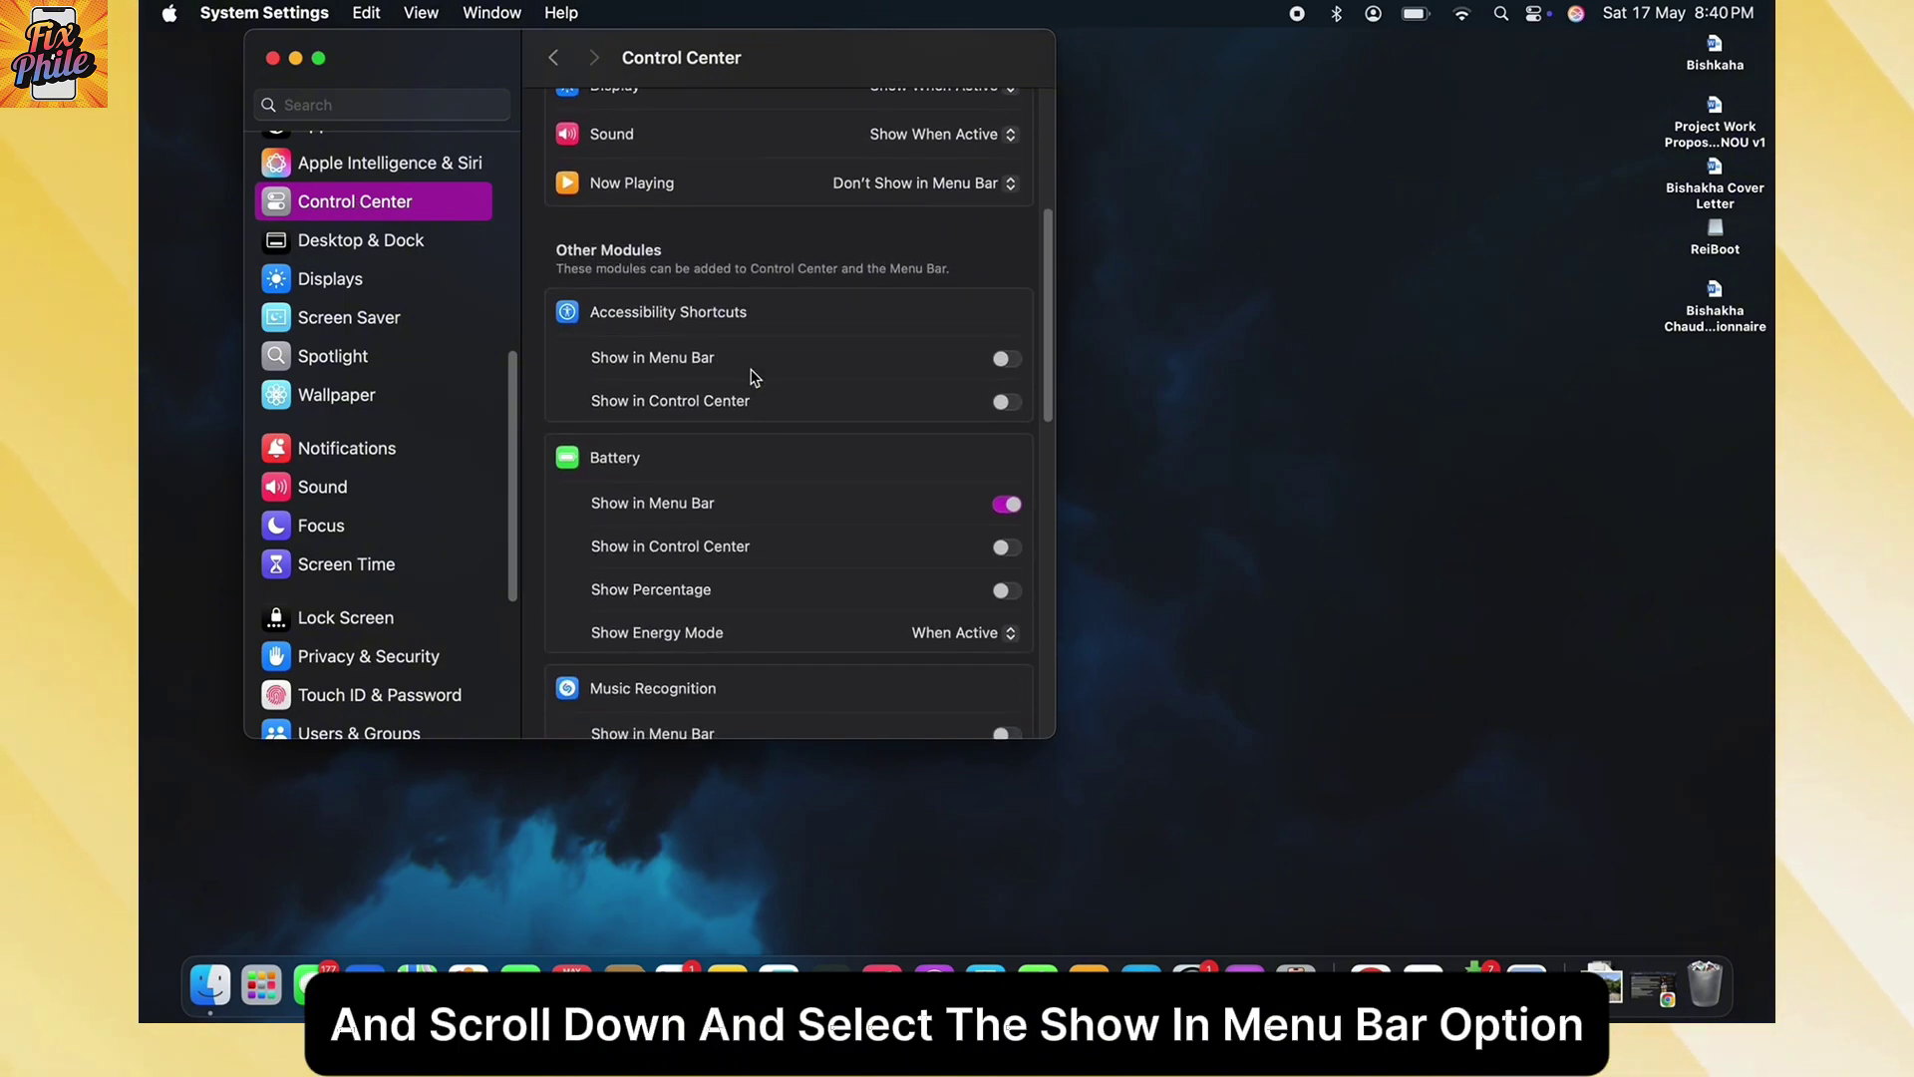
scroll(752, 376, "down", 2)
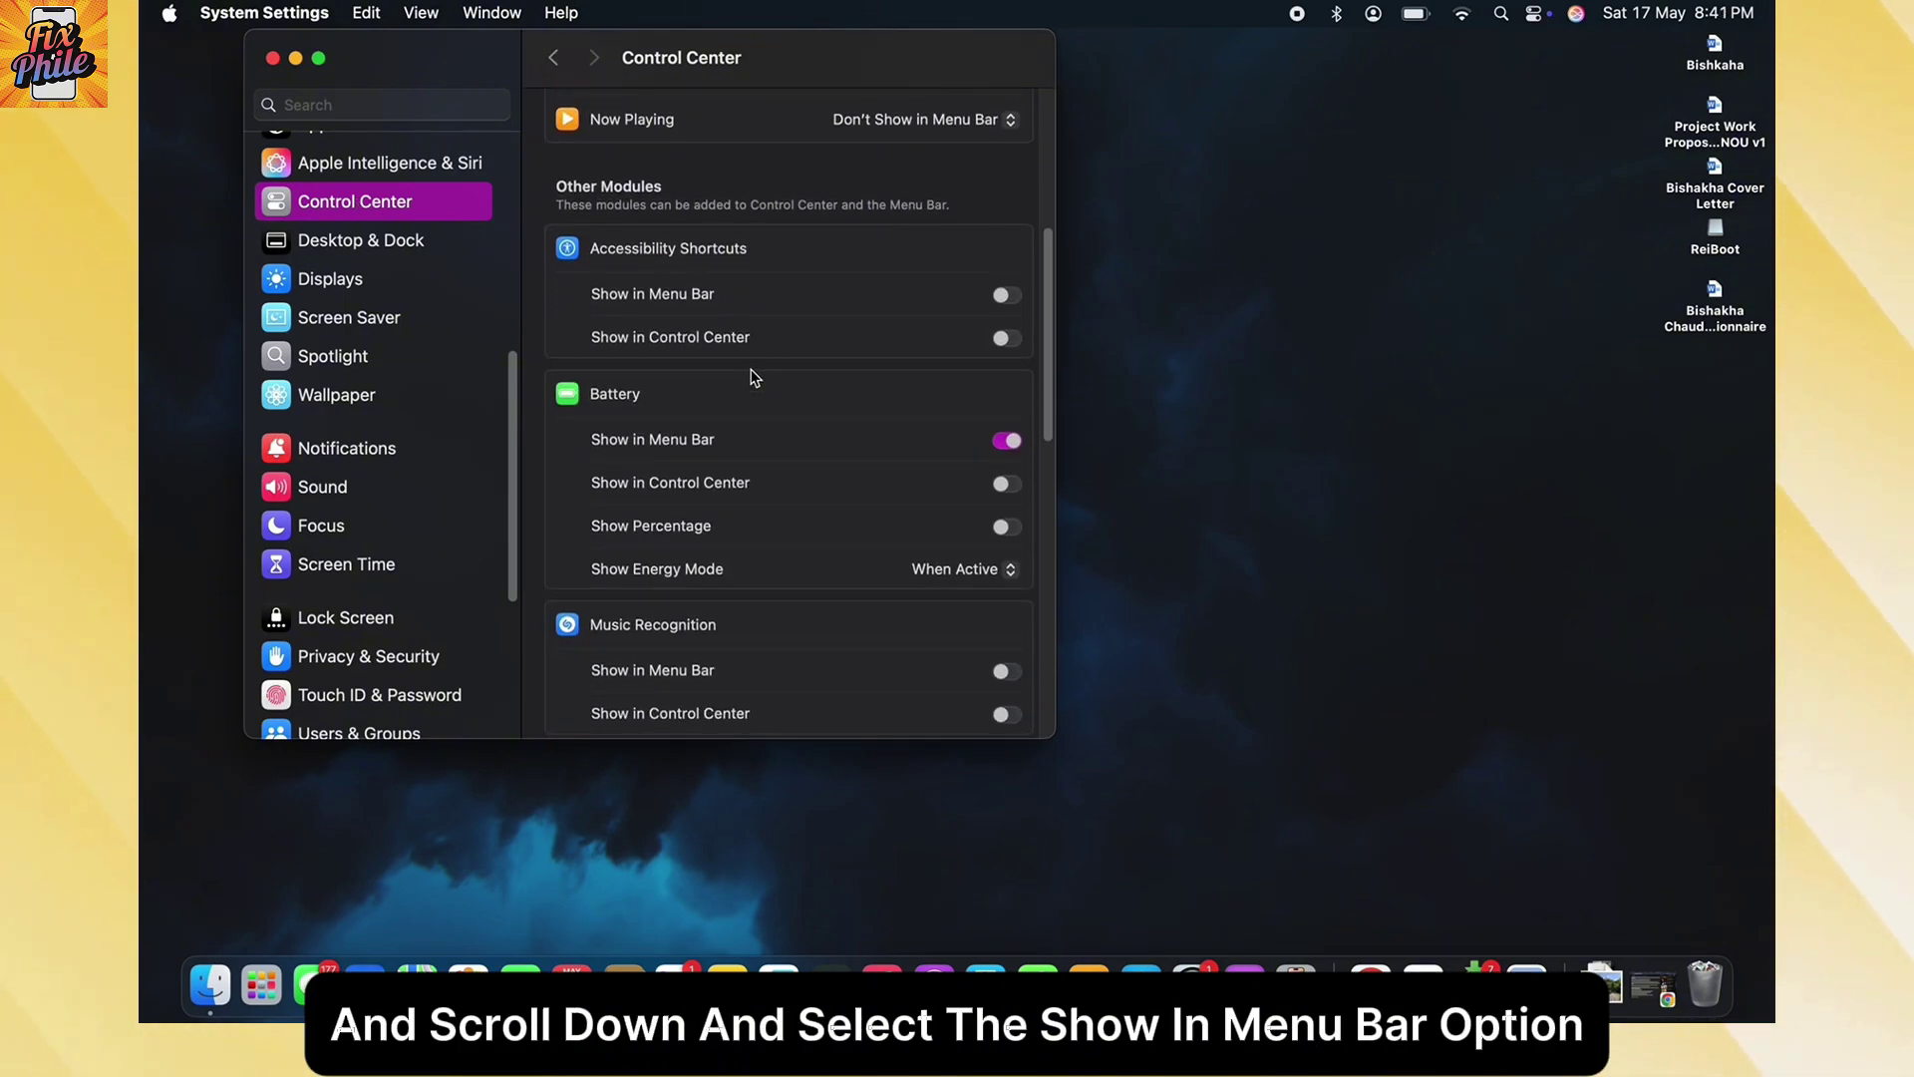
scroll(753, 375, "down", 10)
left_click(1007, 440)
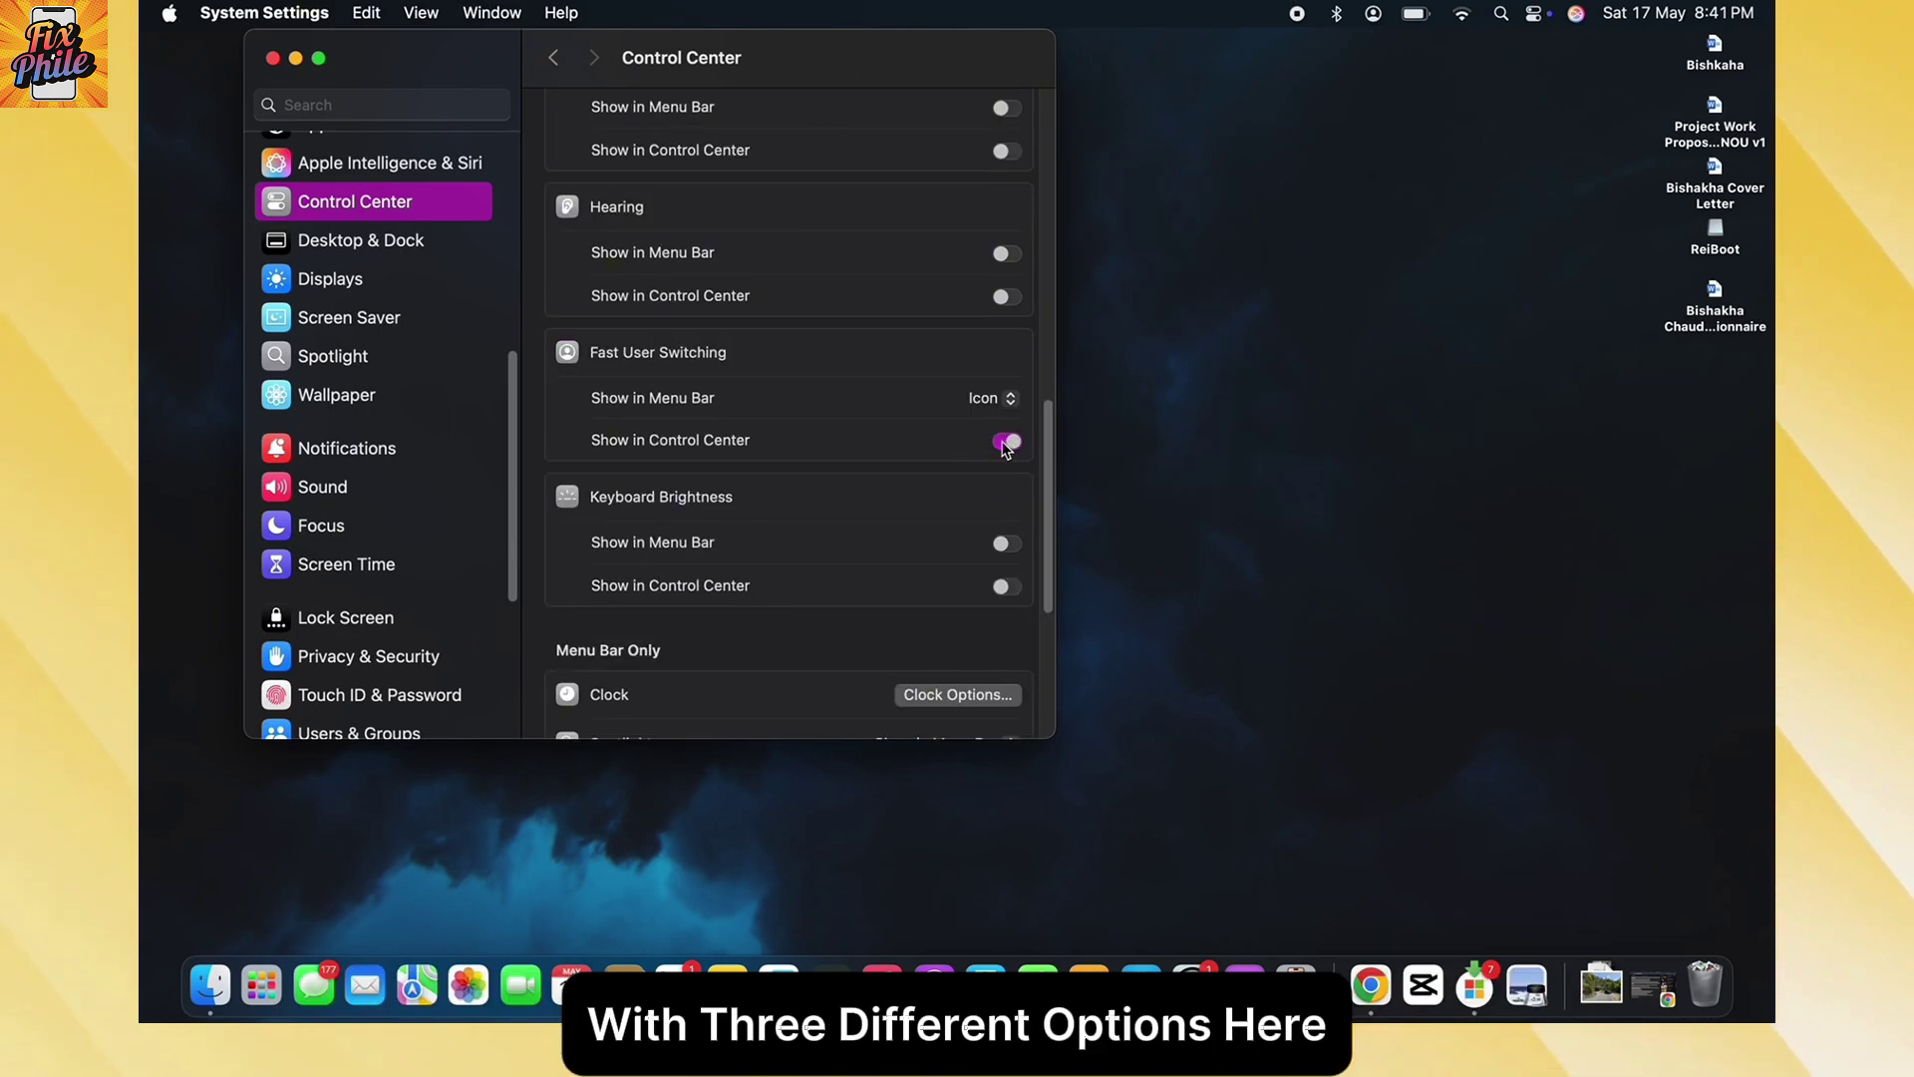
left_click(1374, 14)
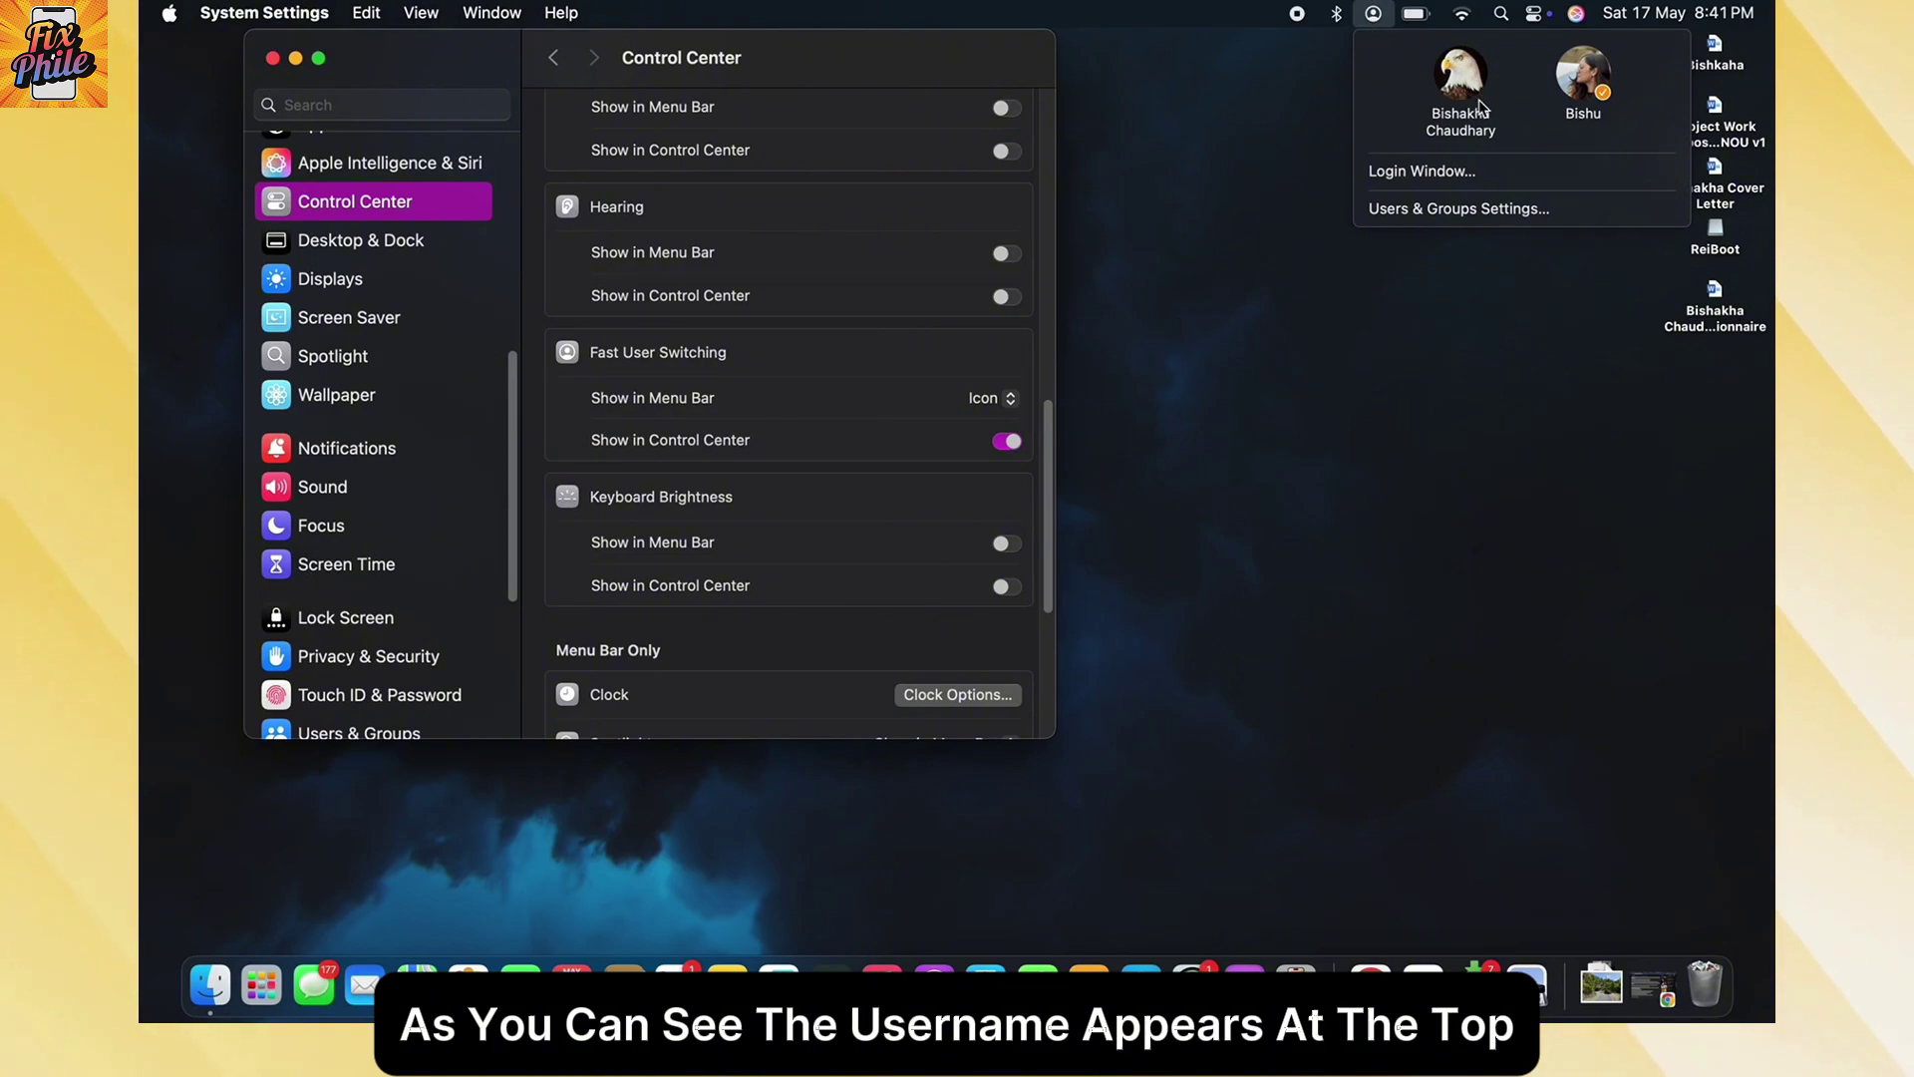
left_click(1446, 84)
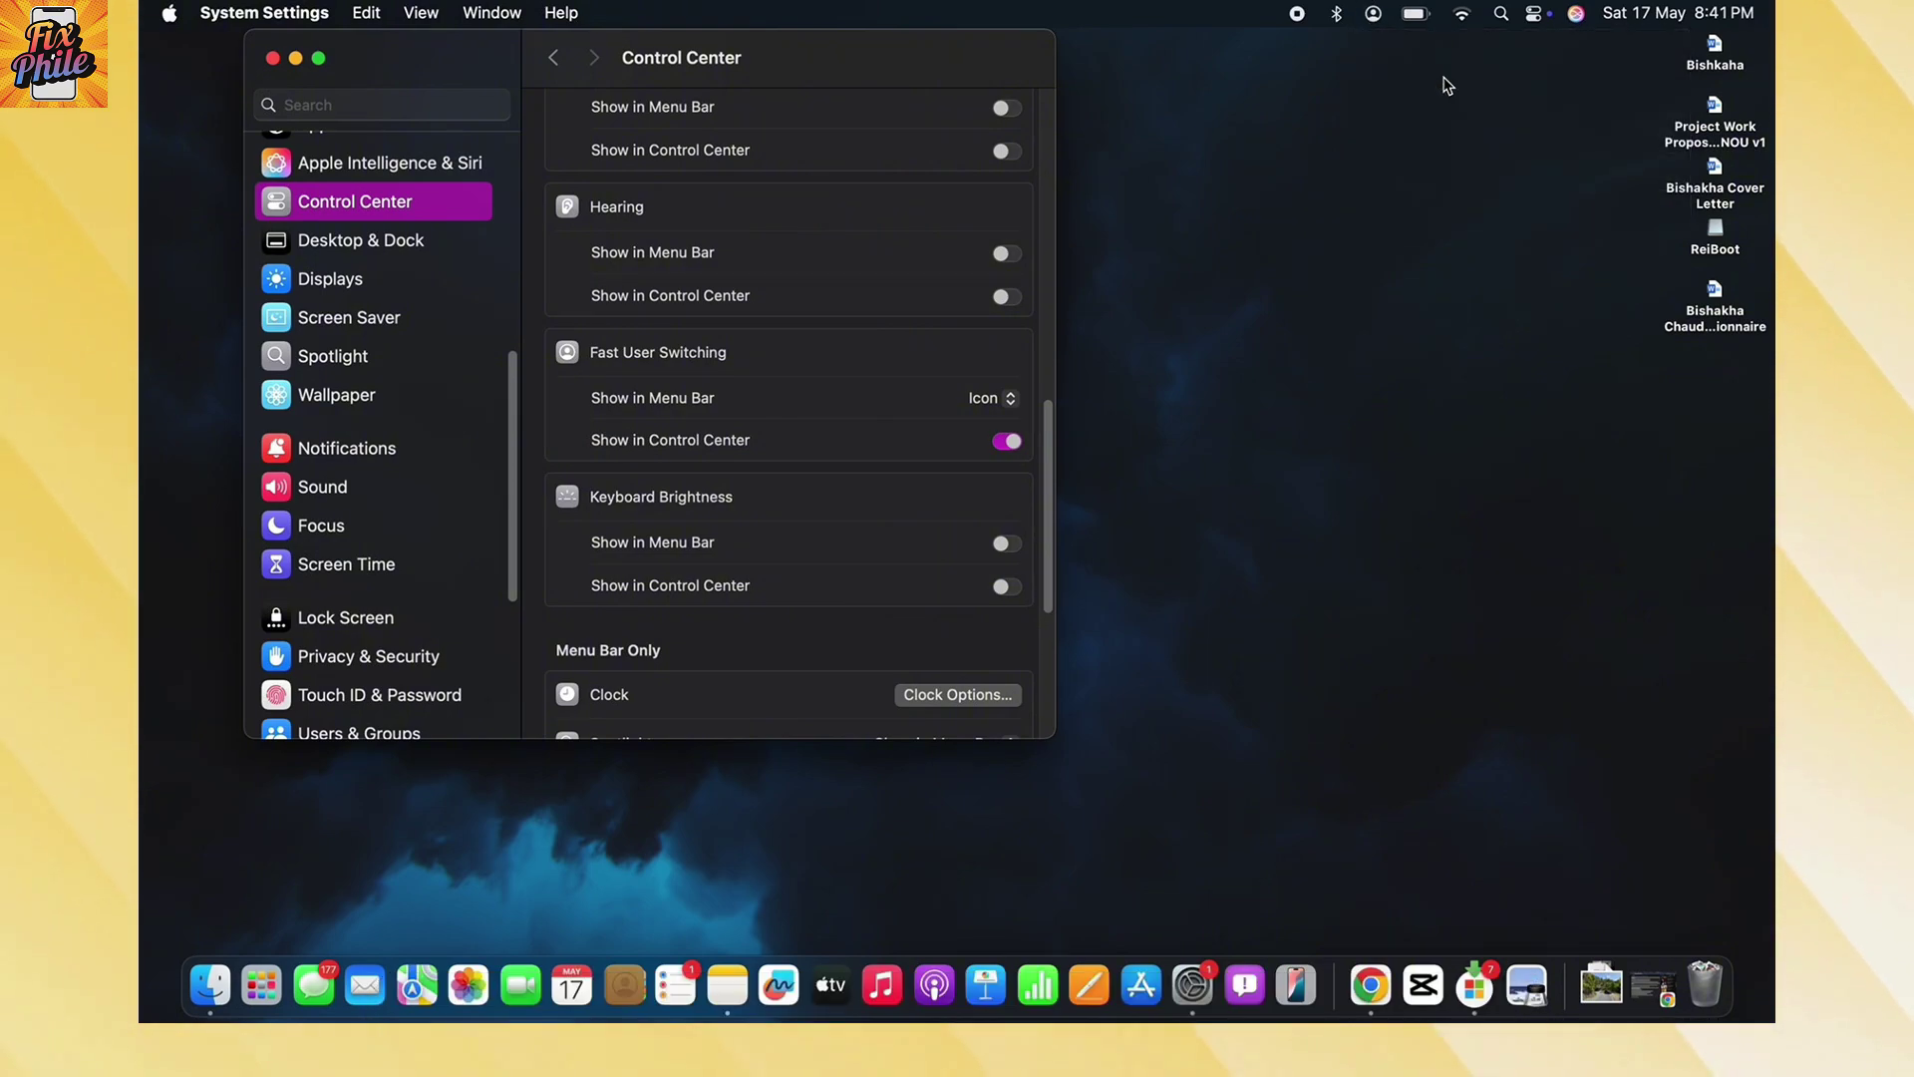